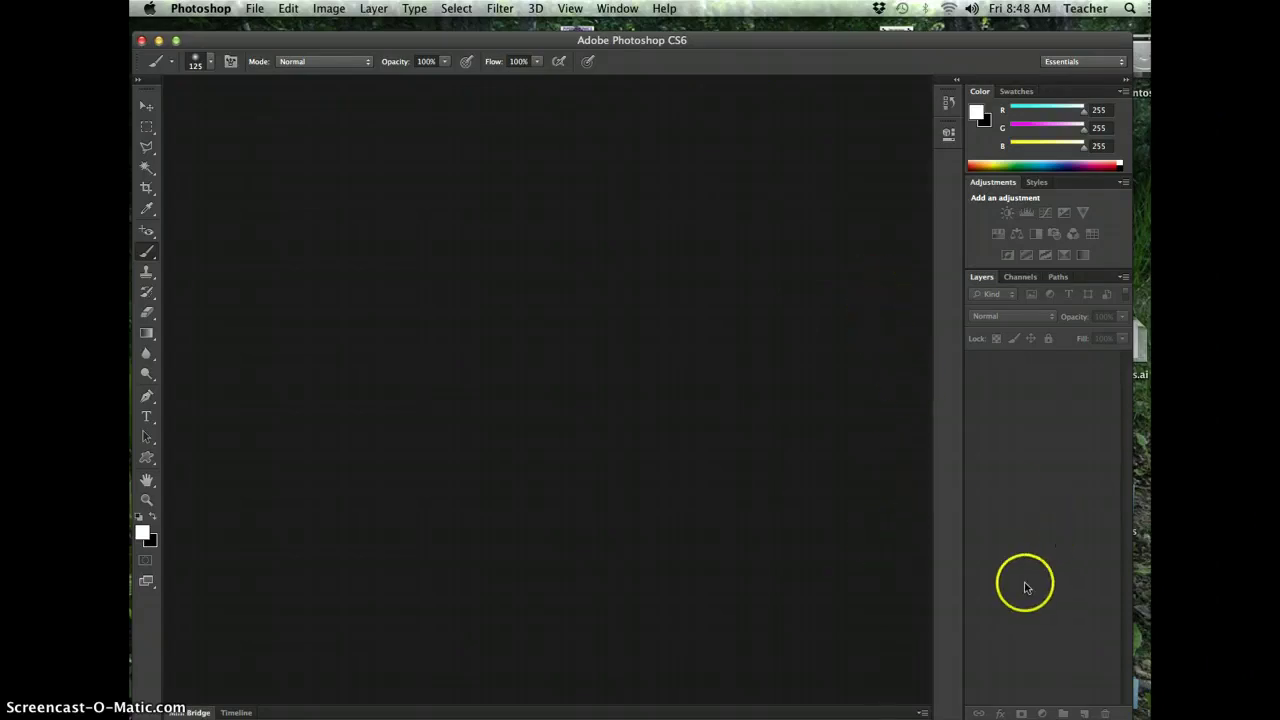
Switch to Safari and open the butterfly picture from the Photoshop Graphics file list.
left_click(1088, 716)
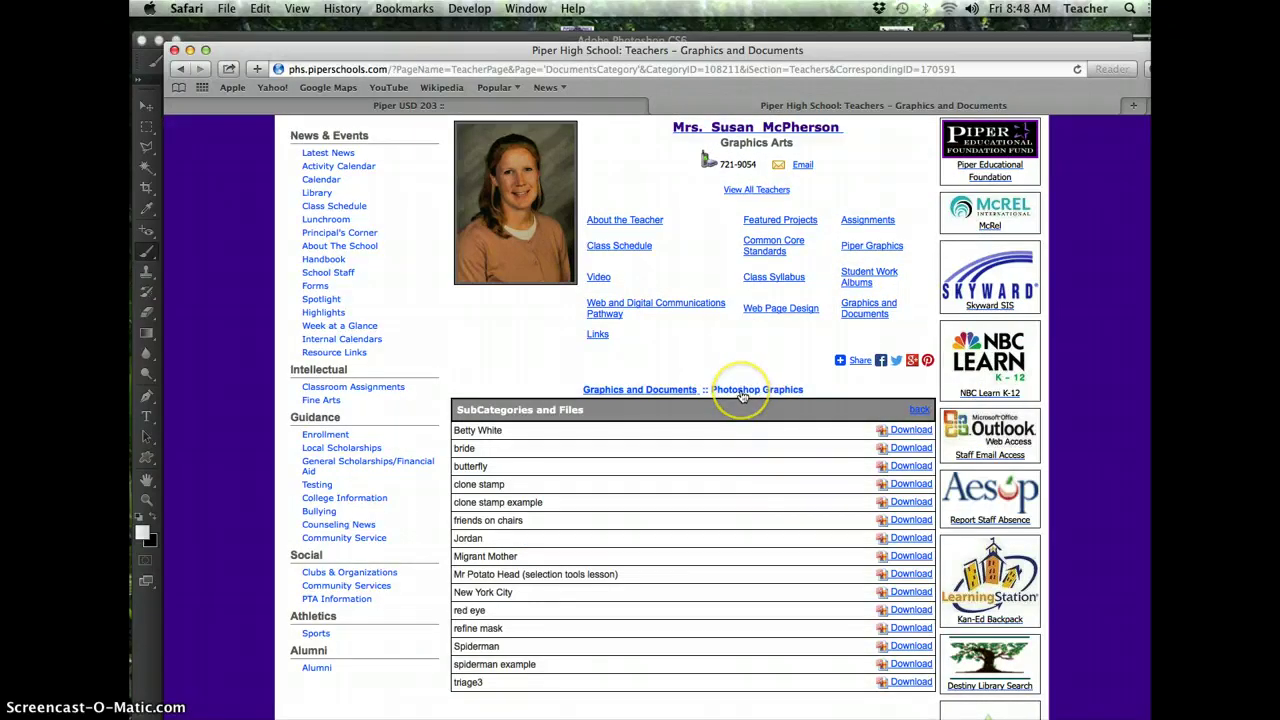
scroll(741, 397, "down", 2)
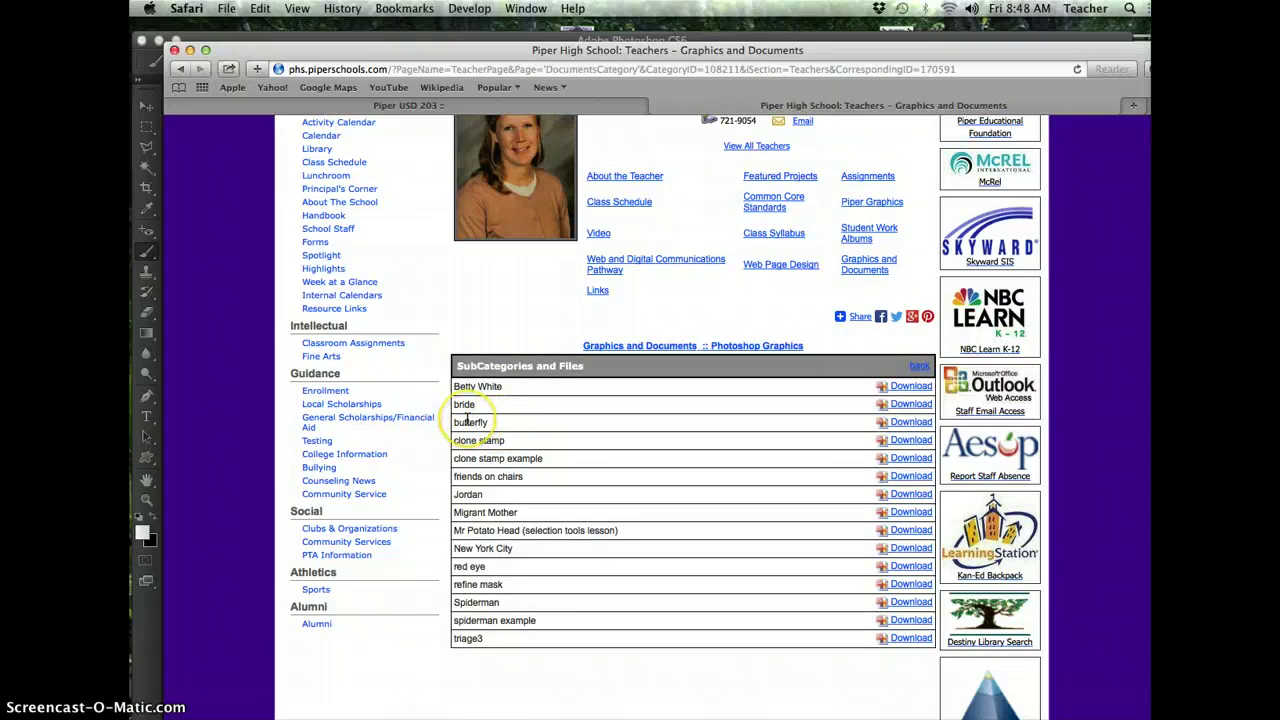
left_click(912, 422)
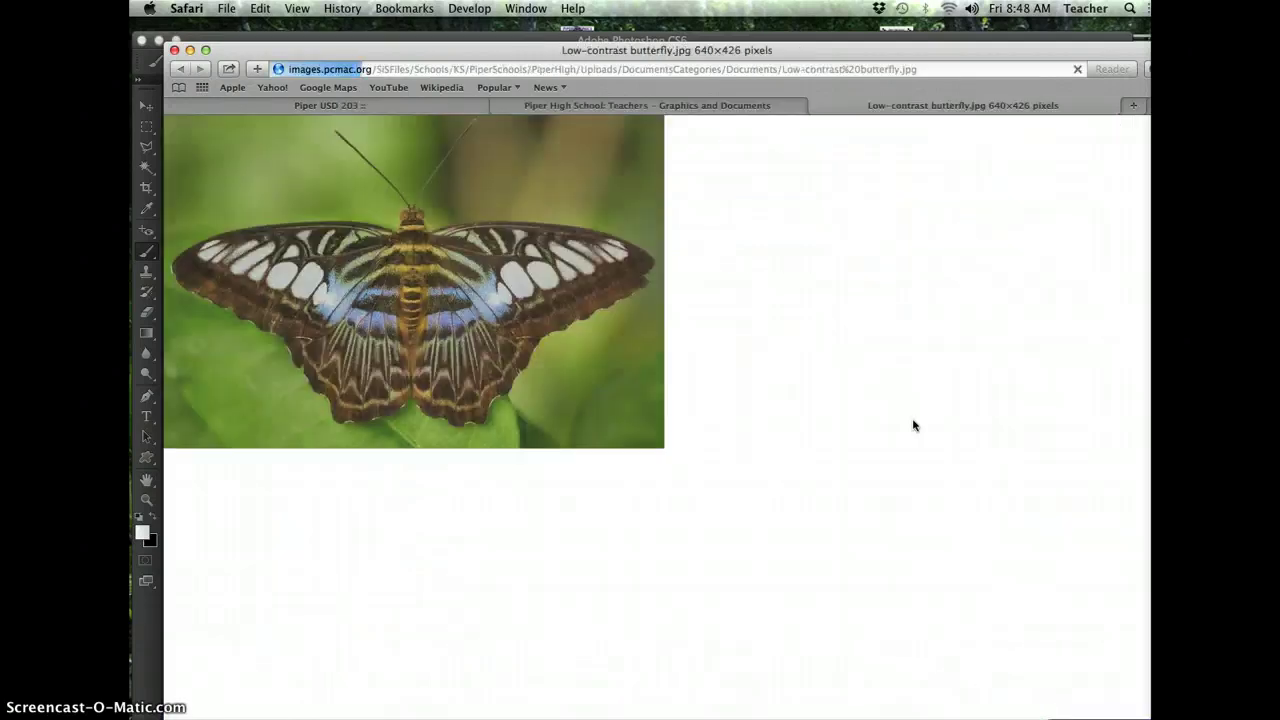
Save the butterfly image to the Desktop as Low-contrast butterfly.
right_click(423, 256)
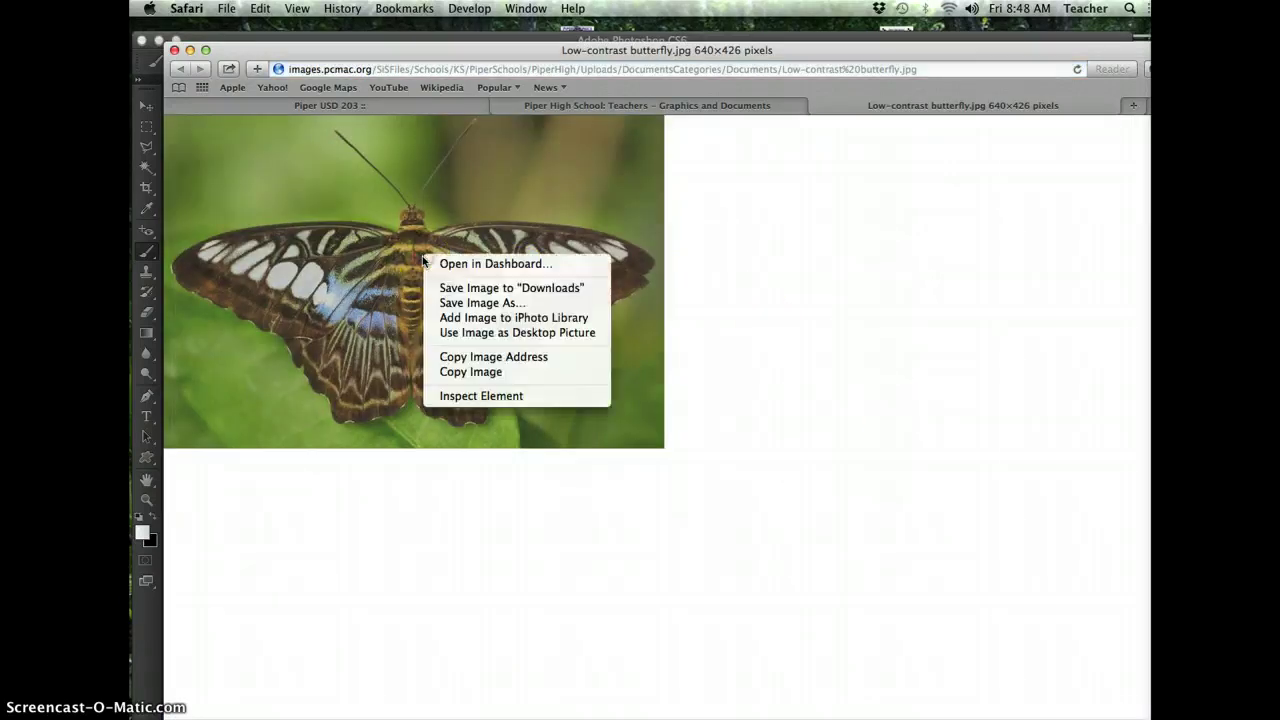
left_click(494, 304)
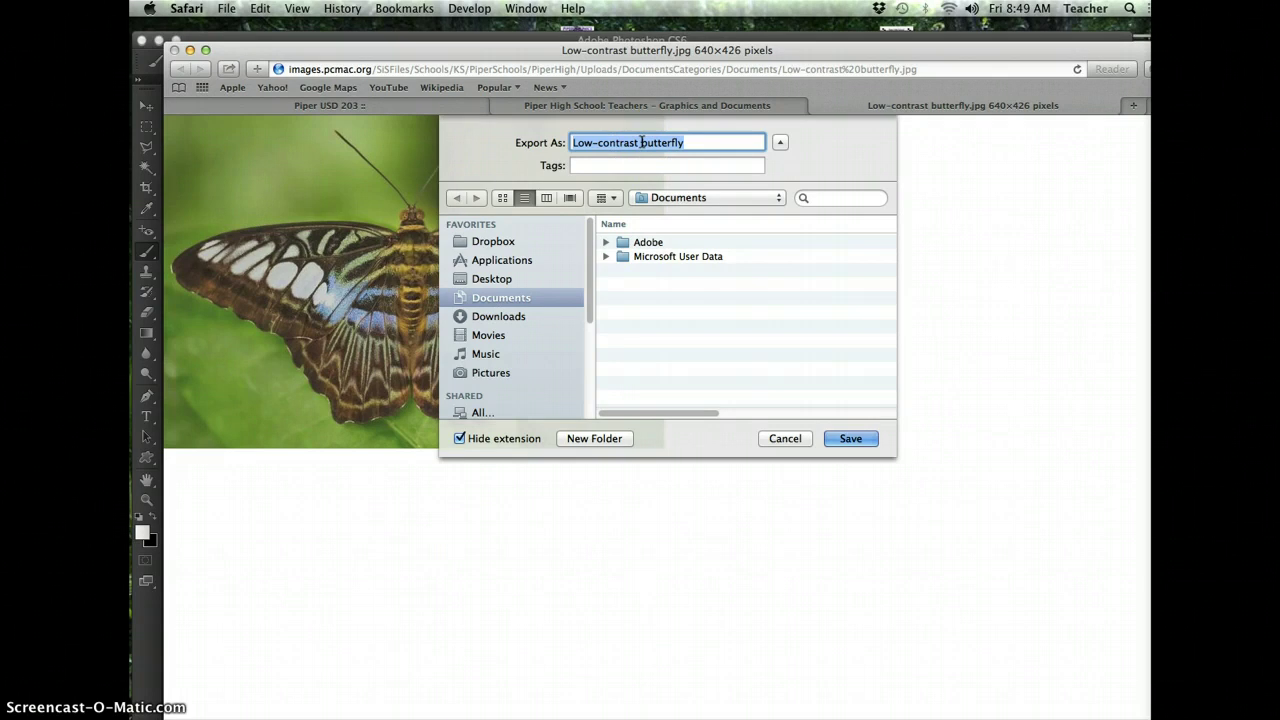
left_click(631, 143)
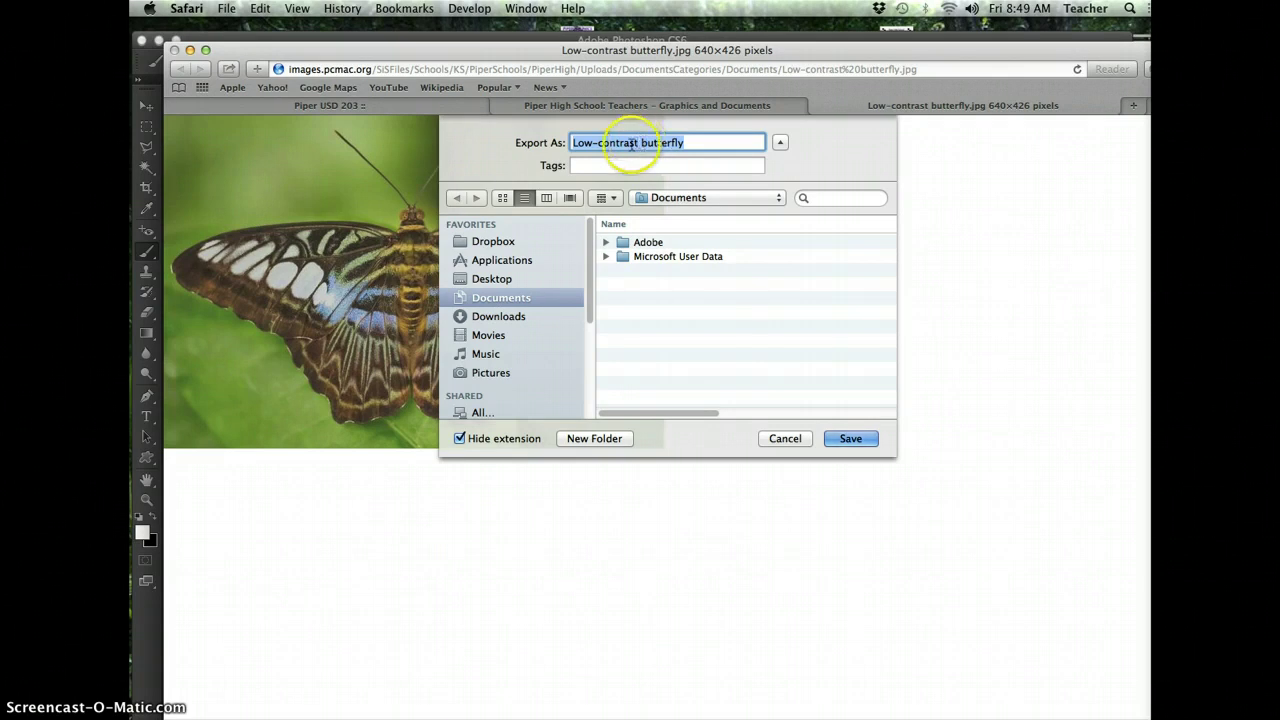
left_click(495, 282)
left_click(864, 441)
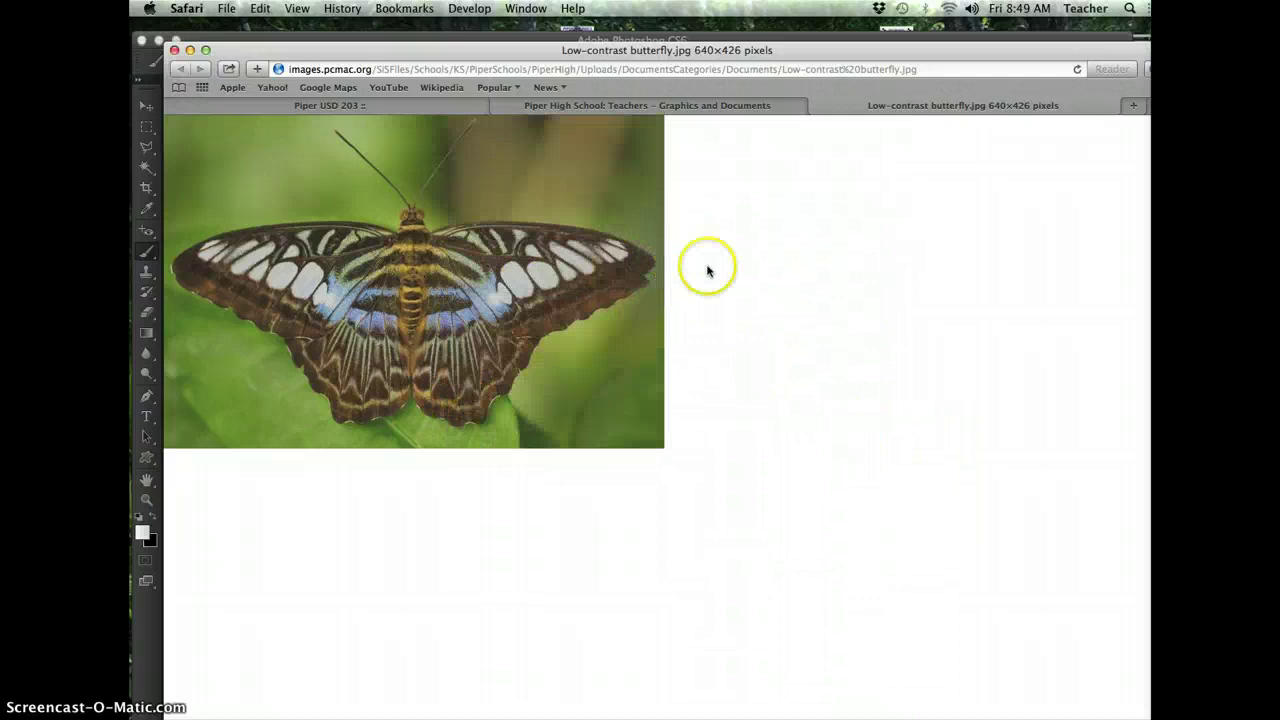
Close the butterfly image page, minimize the browser and switch back to Photoshop.
left_click(817, 106)
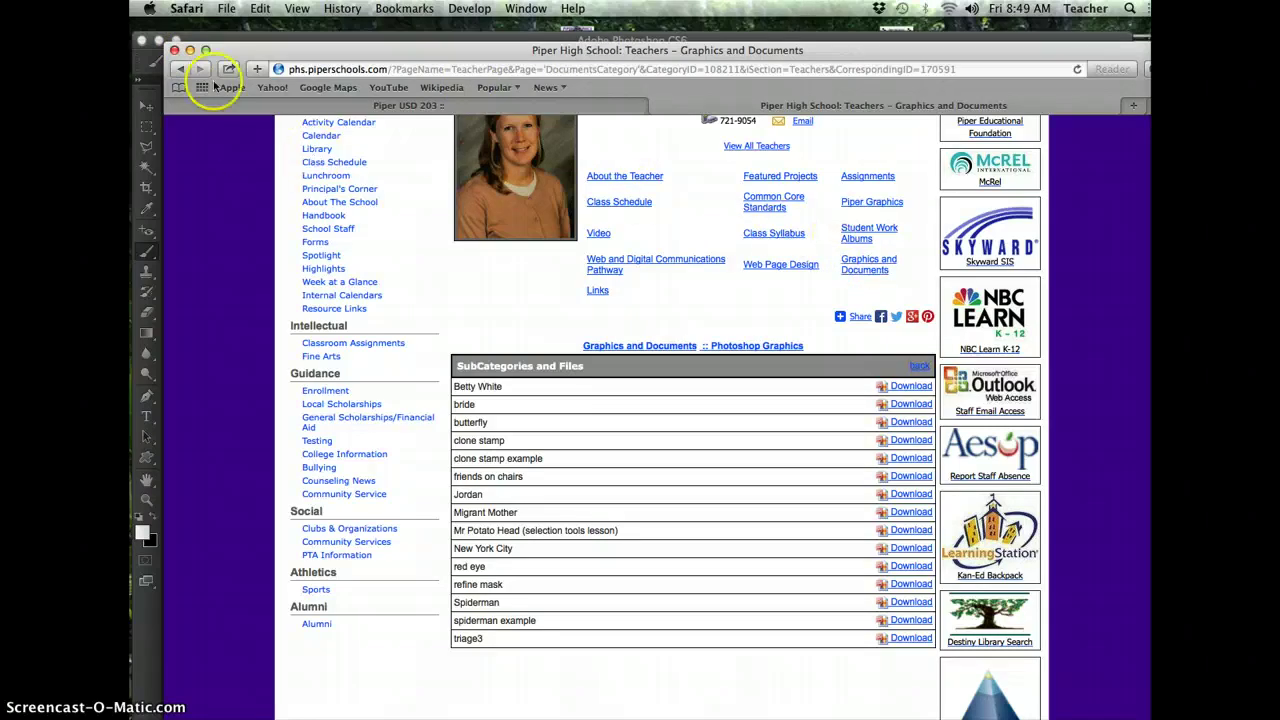
left_click(190, 49)
left_click(303, 58)
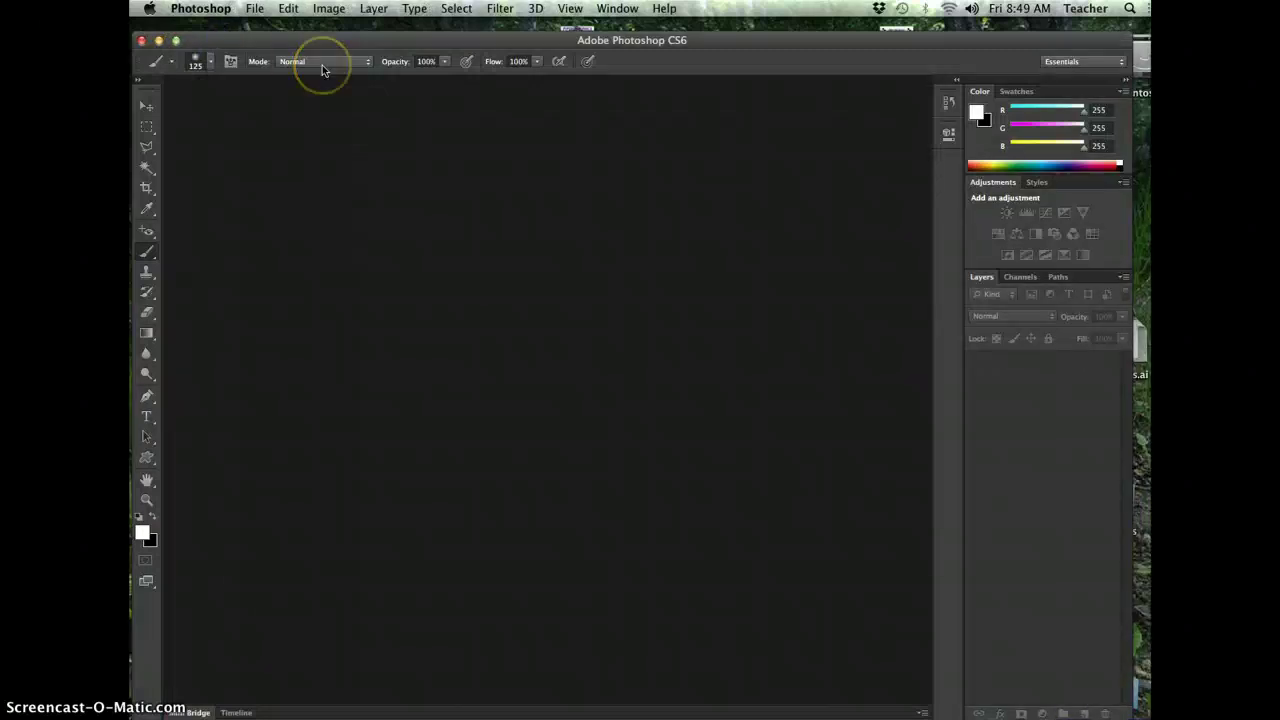
Open the Low-contrast butterfly image from the Desktop folder.
key("super+o")
left_click(345, 58)
left_click(600, 58)
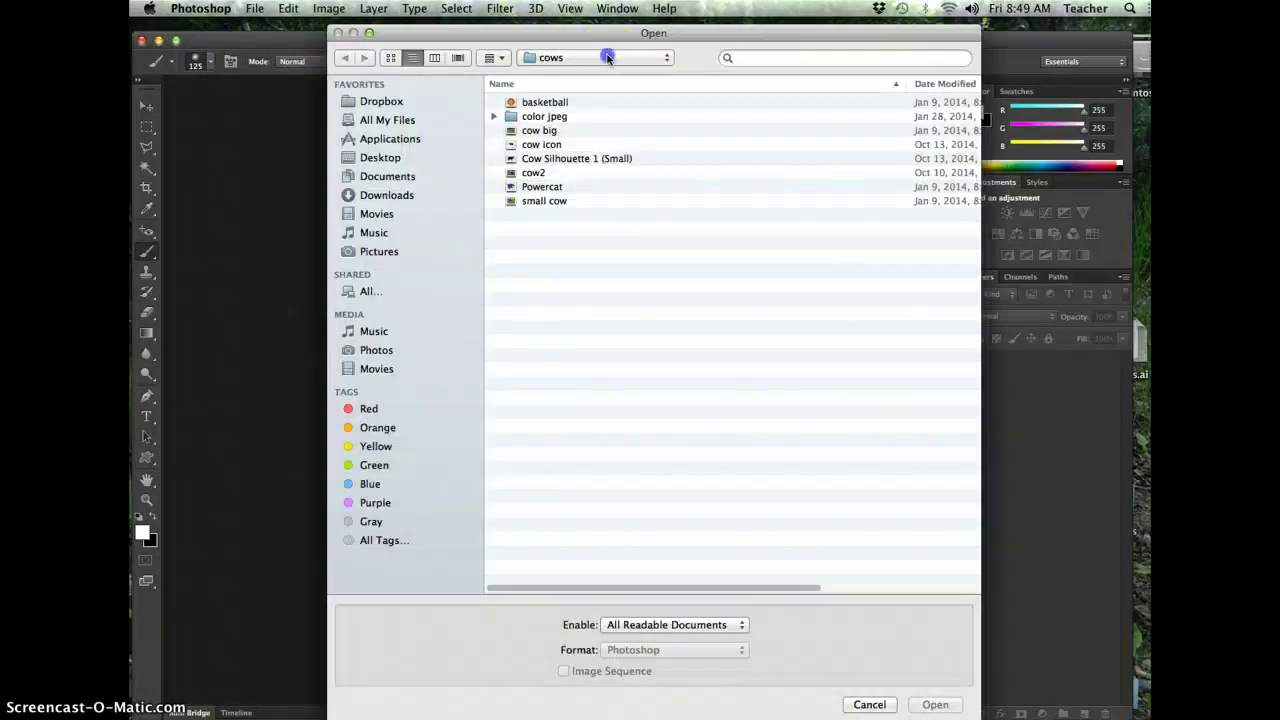
left_click(604, 73)
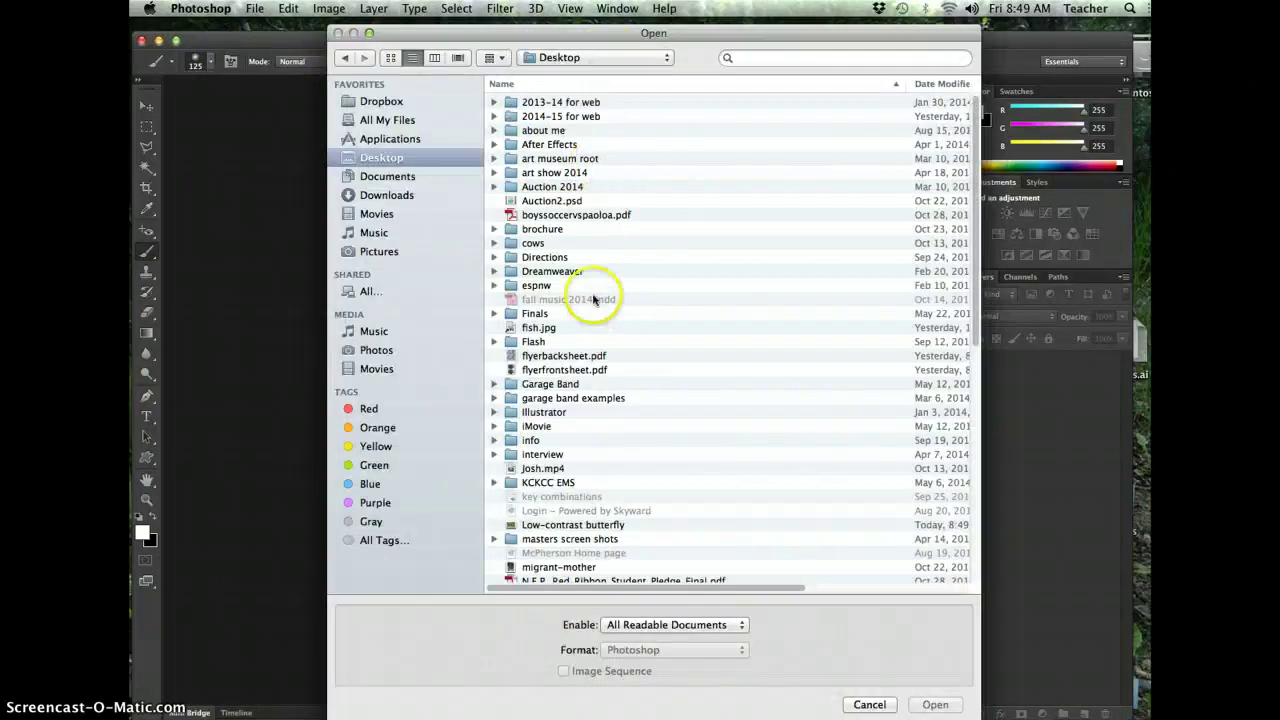
scroll(564, 318, "down", 10)
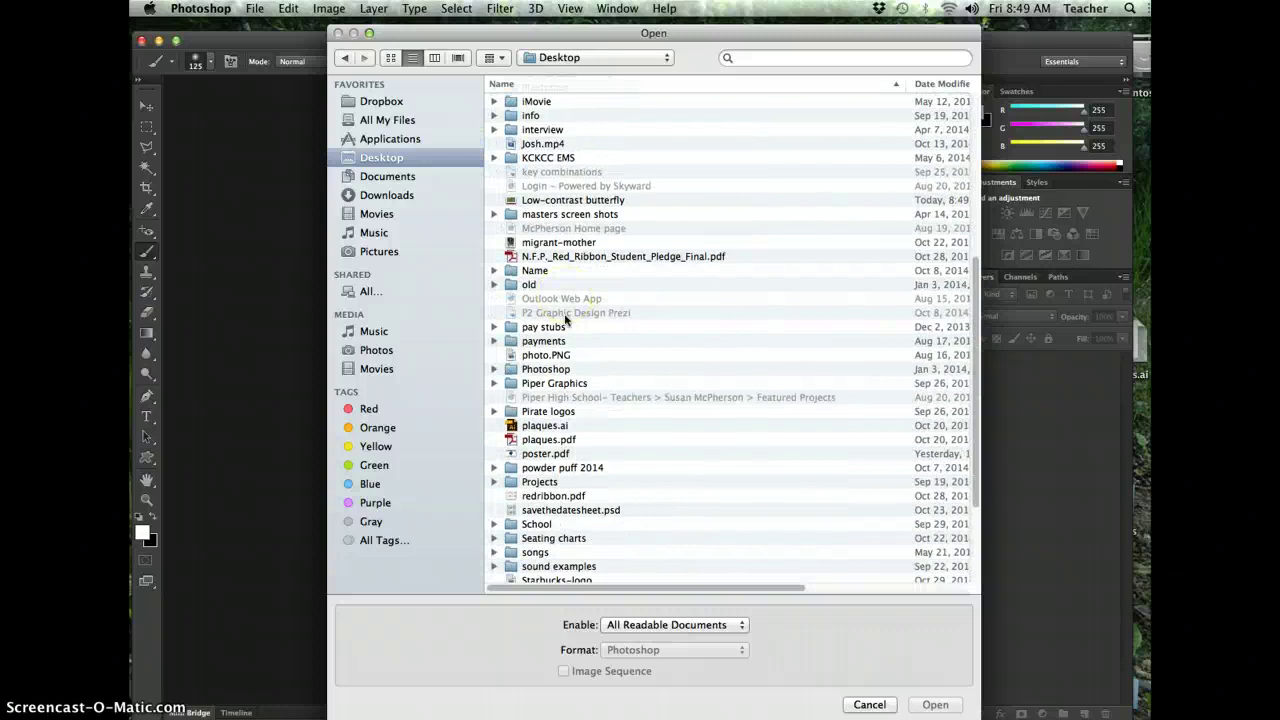
double_click(567, 200)
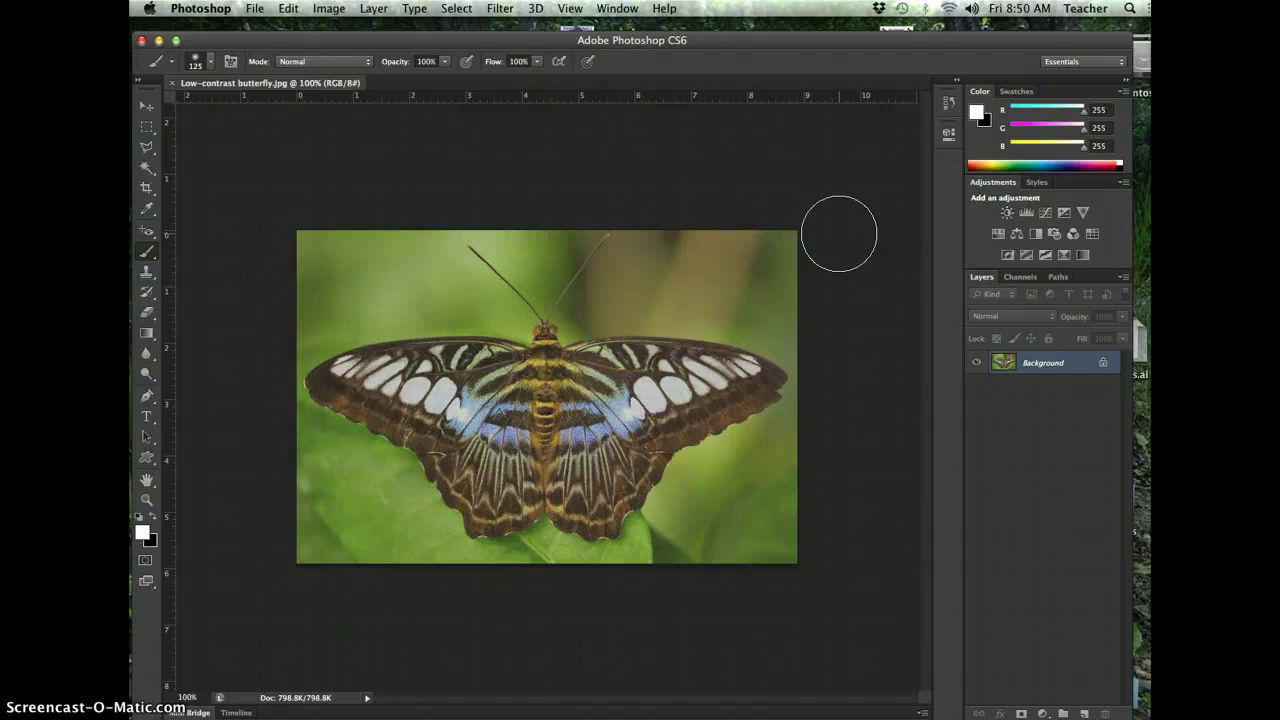
Trace the butterfly's wings, body and head with the Polygonal Lasso at 200% zoom and close the selection, leaving out the antennae.
key("super+equal")
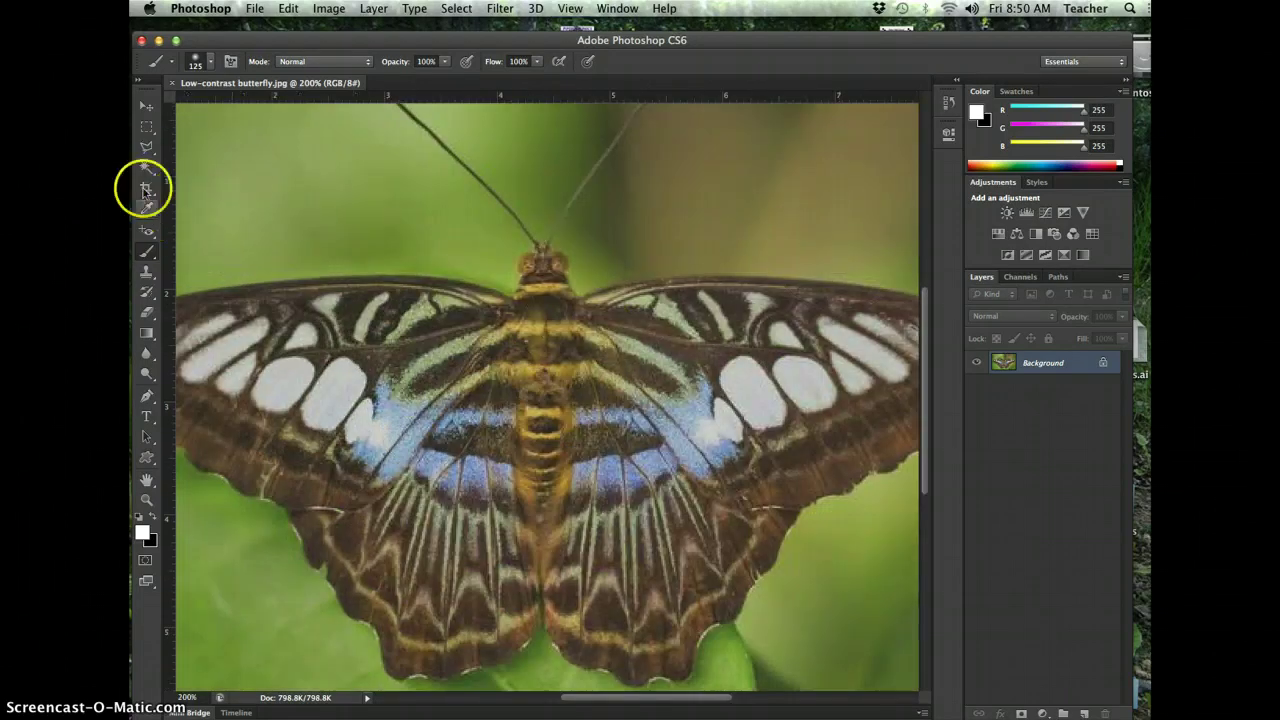
left_click(147, 147)
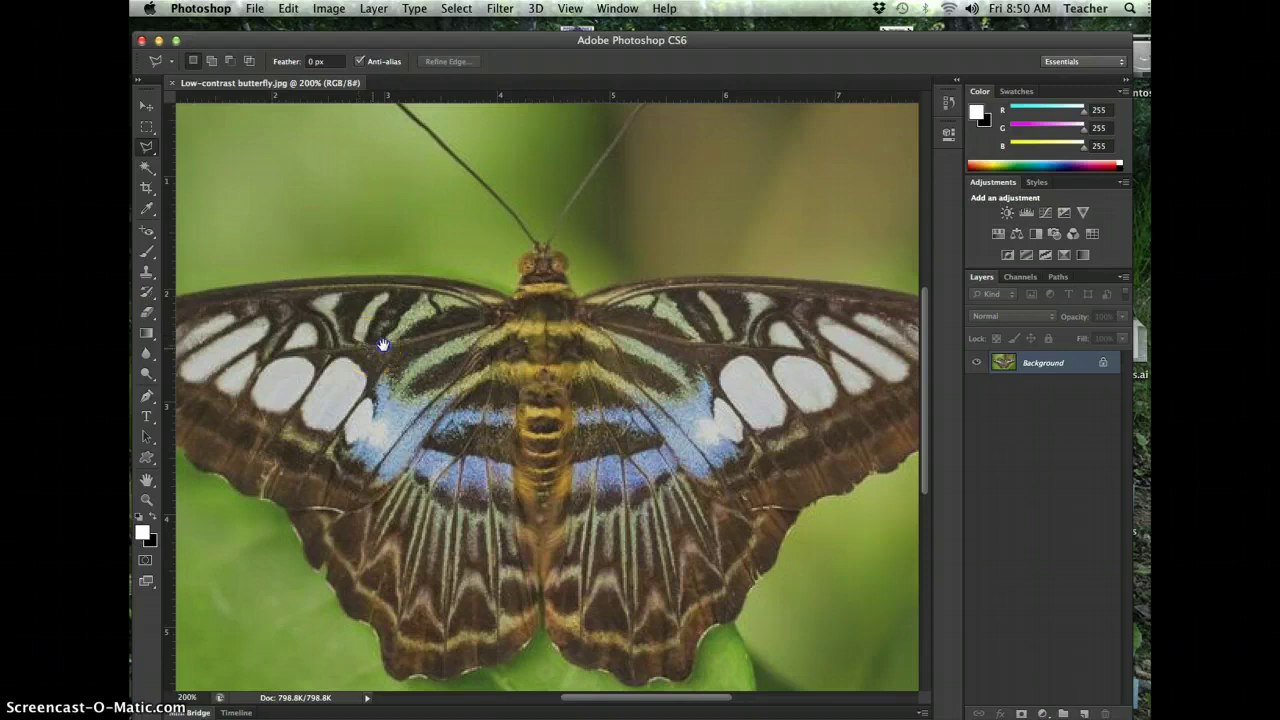
left_click_drag(375, 343, 449, 355)
key("super+r")
left_click(577, 291)
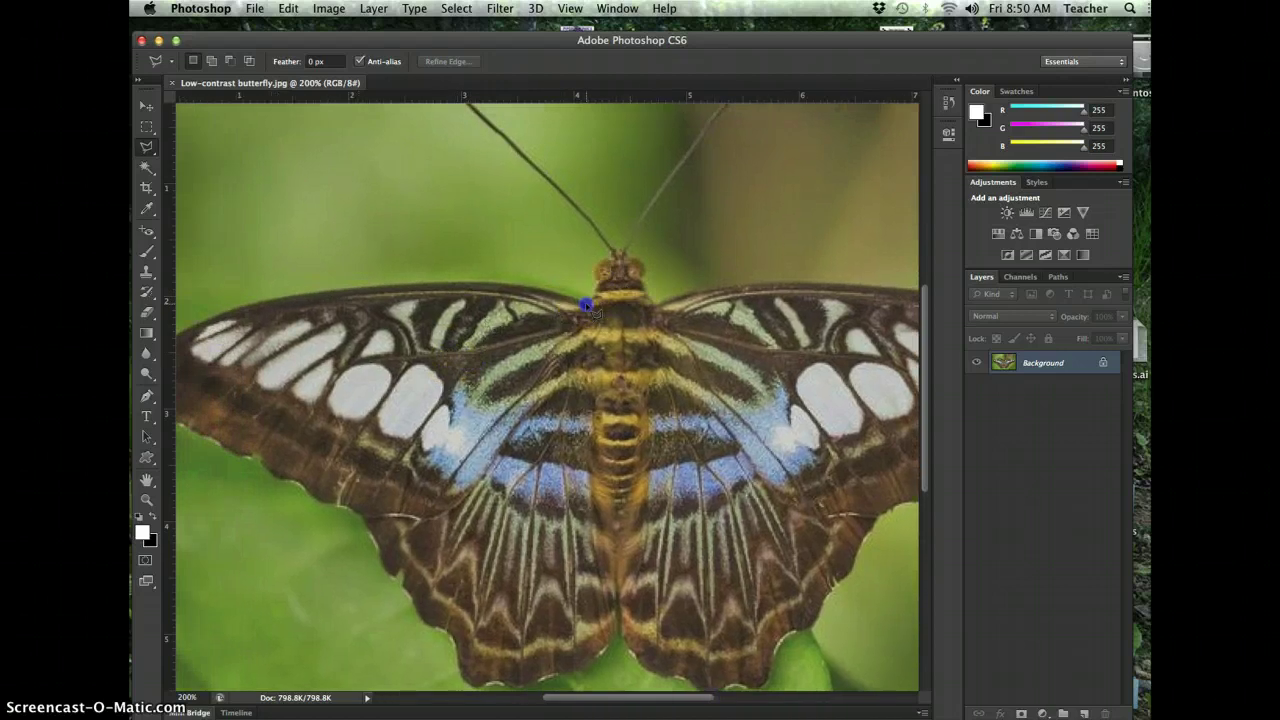
left_click(538, 291)
left_click(538, 291)
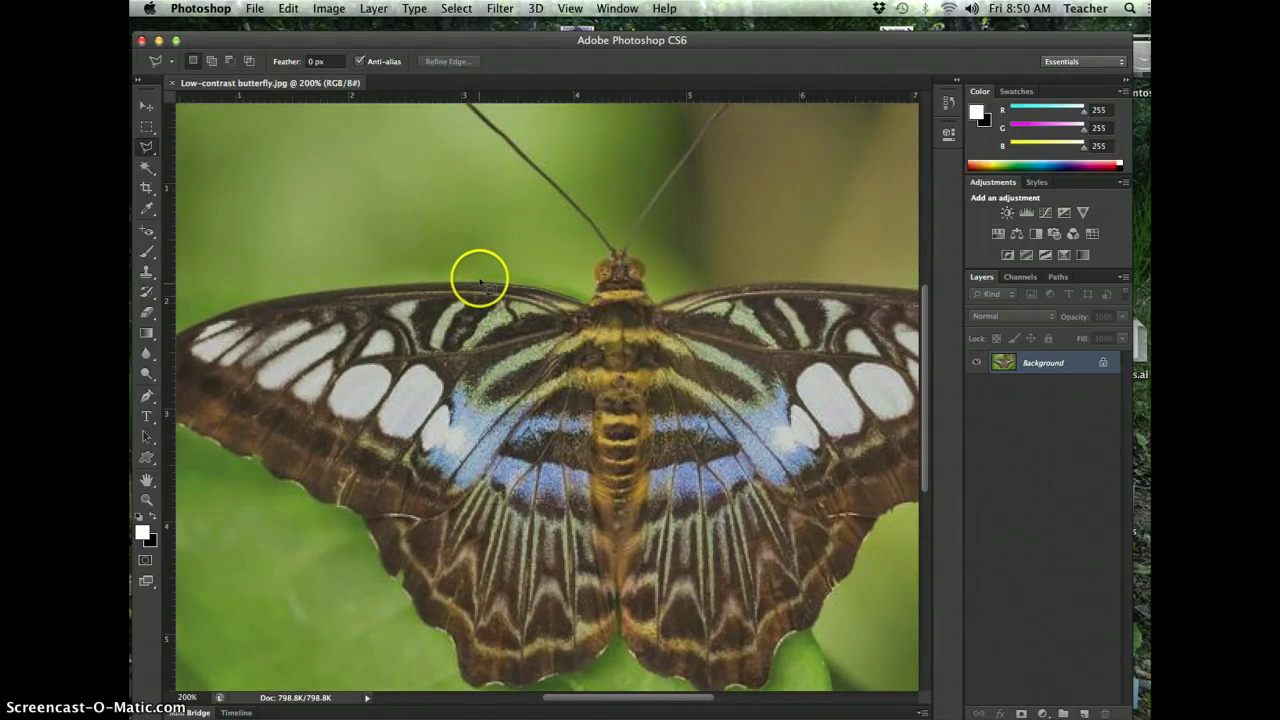
left_click(422, 280)
left_click(367, 289)
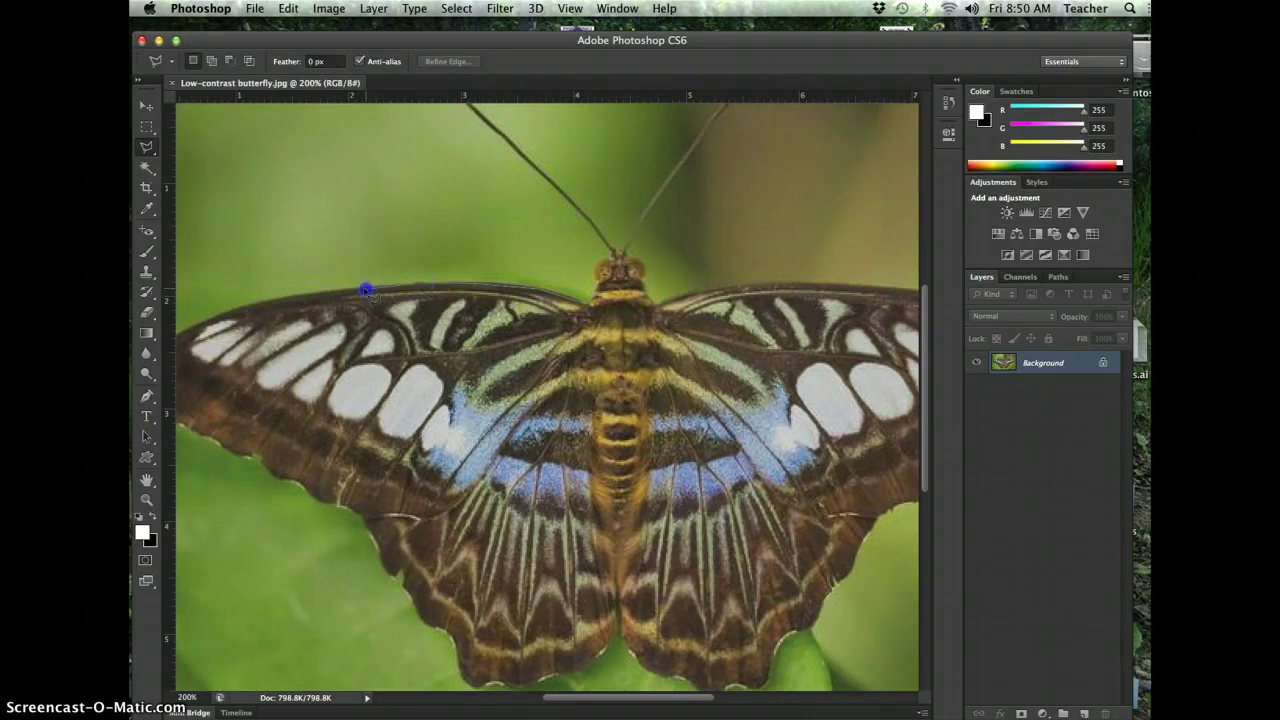
left_click(318, 291)
left_click_drag(302, 298, 484, 287)
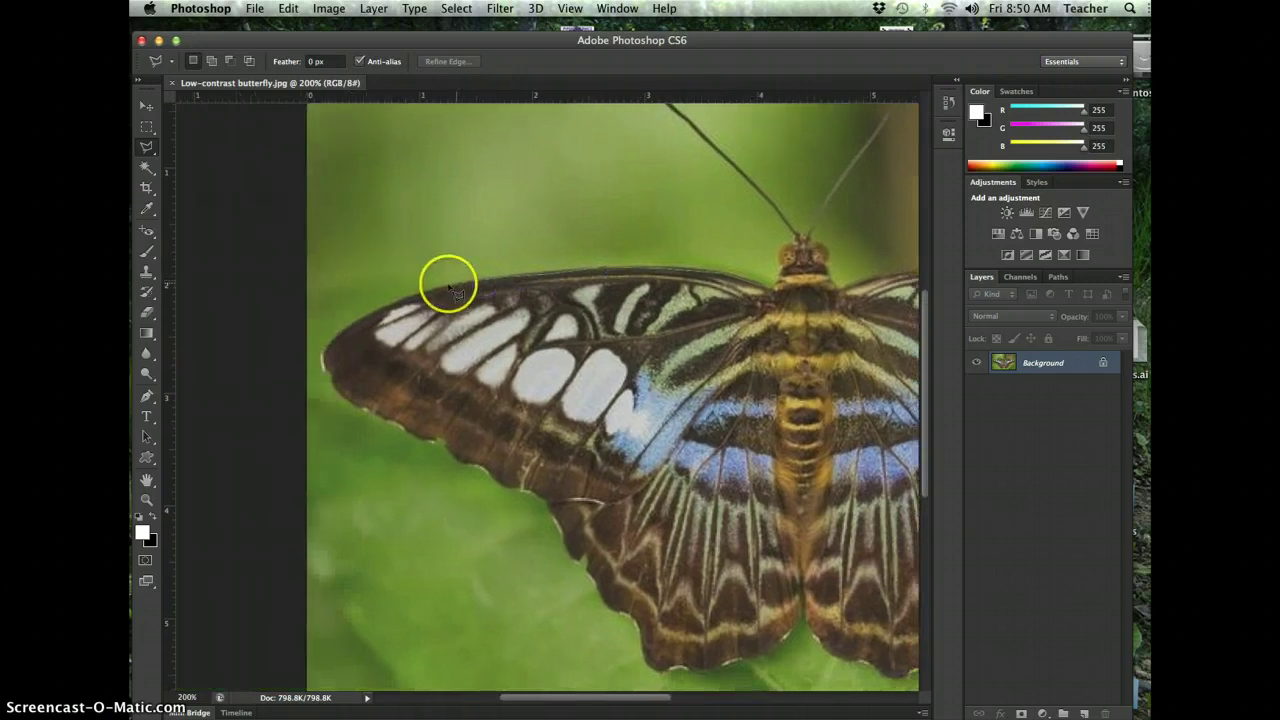
left_click(374, 313)
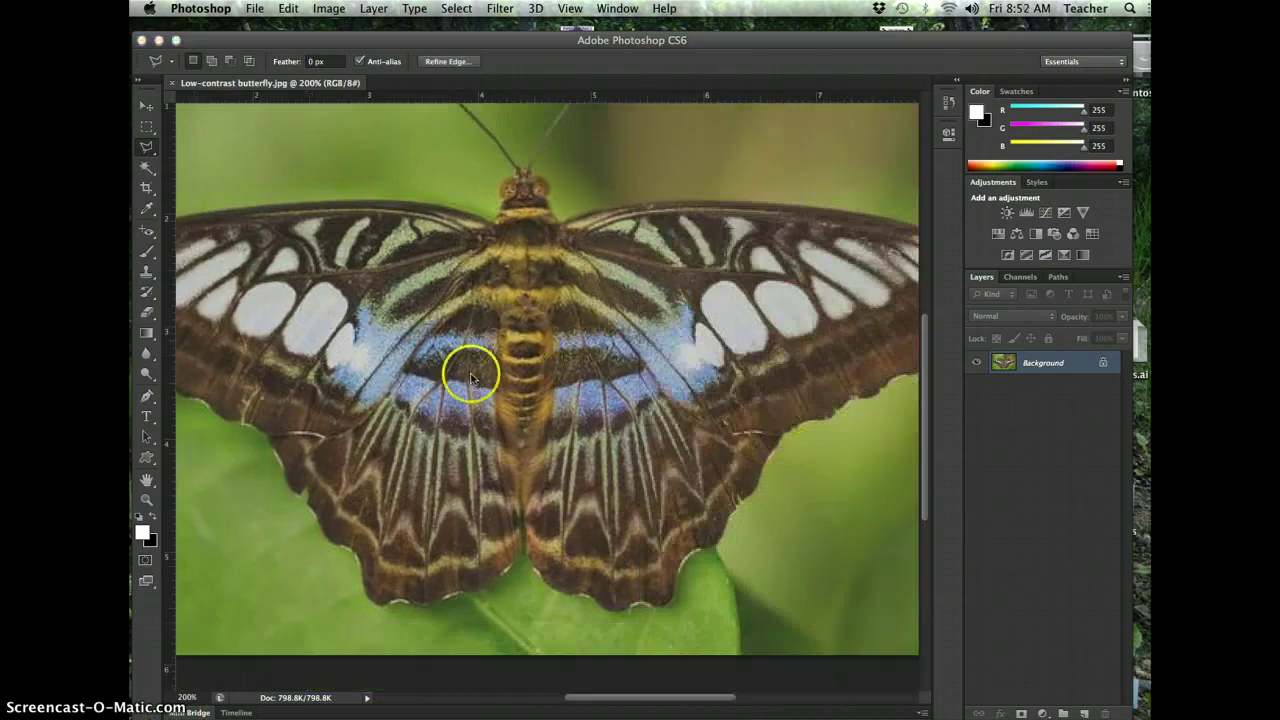
left_click(294, 277)
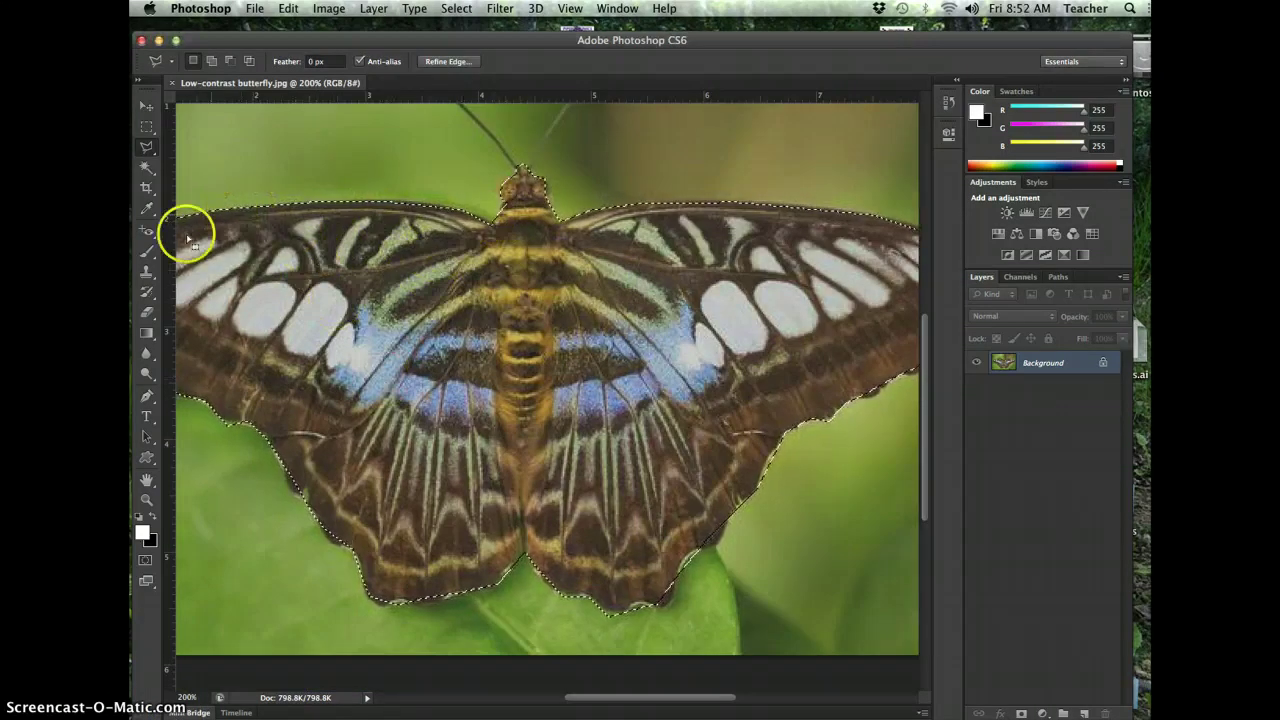
Turn on Quick Mask mode and reduce the Brush tool to 25 px to fit the butterfly's edges.
left_click(147, 562)
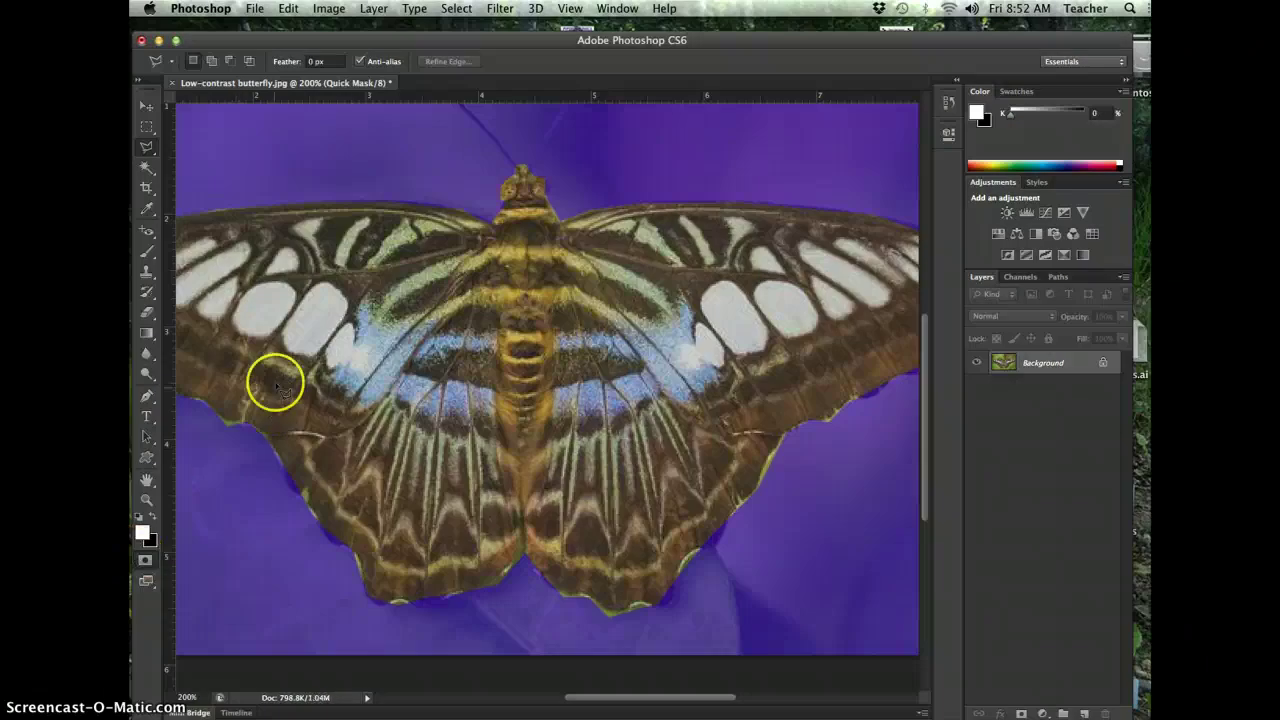
left_click_drag(294, 374, 343, 386)
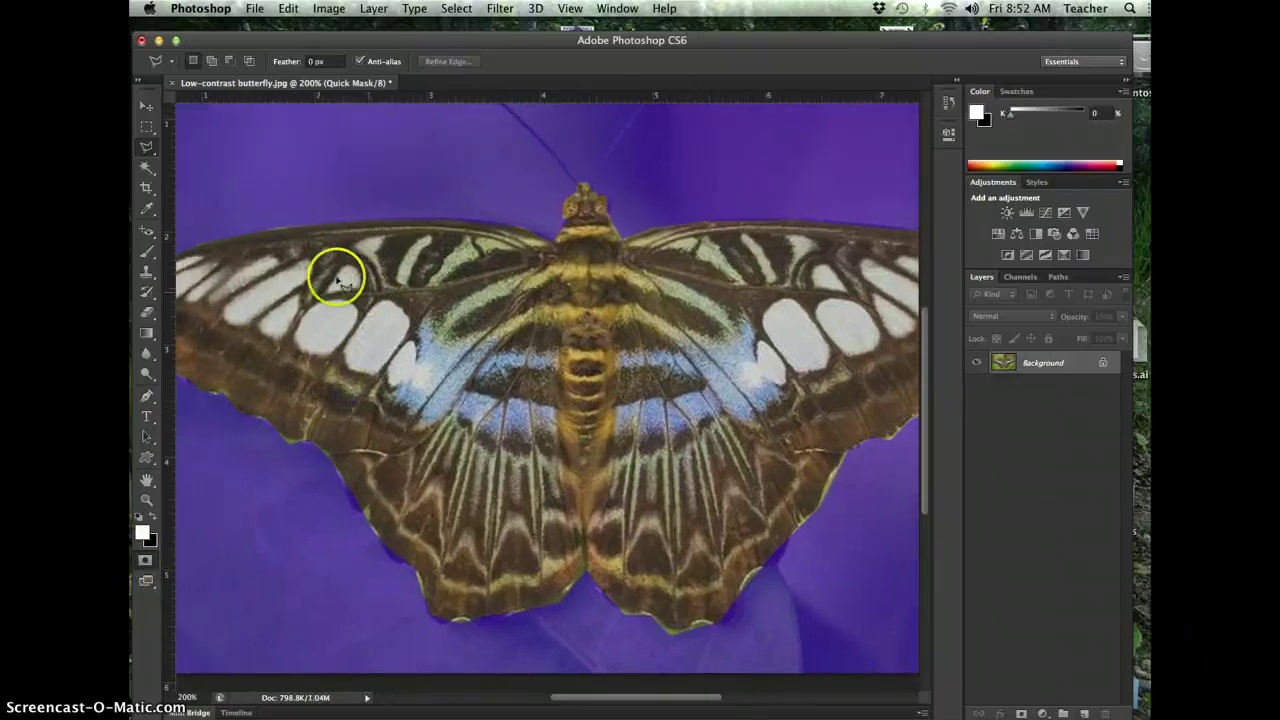
left_click(147, 251)
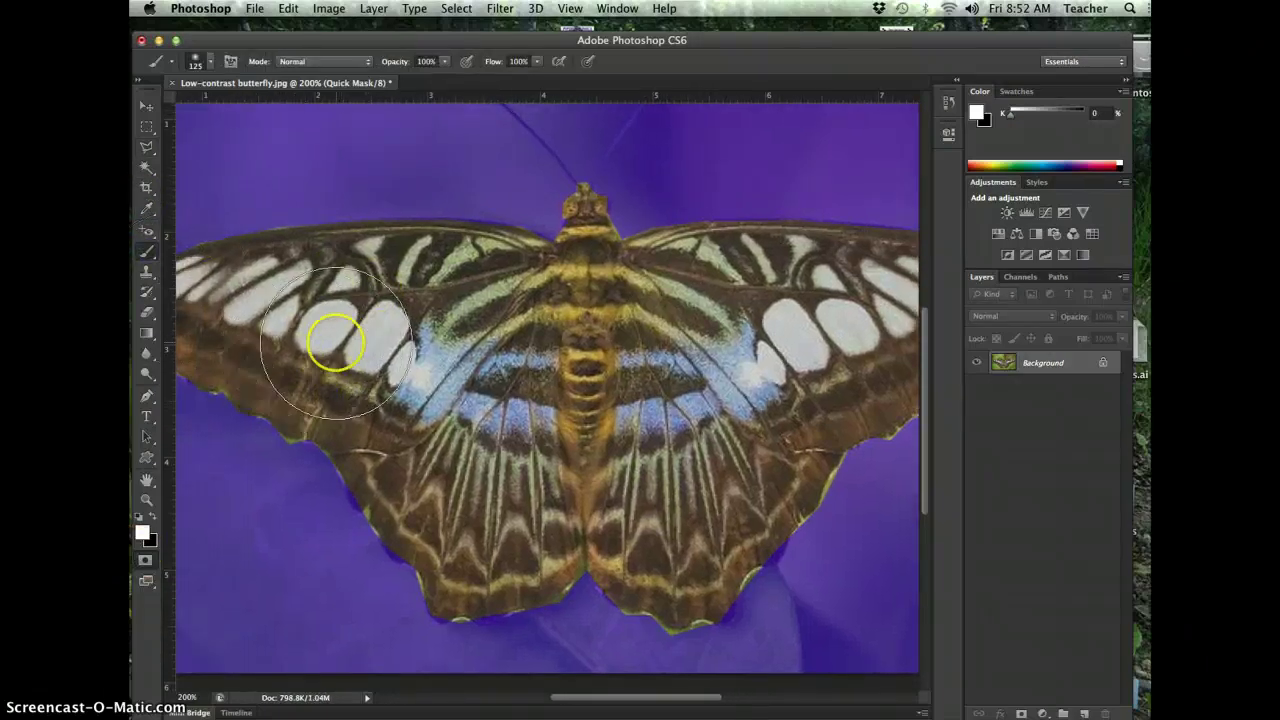
key("bracketleft")
key("bracketleft")
key("bracketleft")
key("bracketleft")
key("bracketleft")
key("bracketleft")
key("bracketleft")
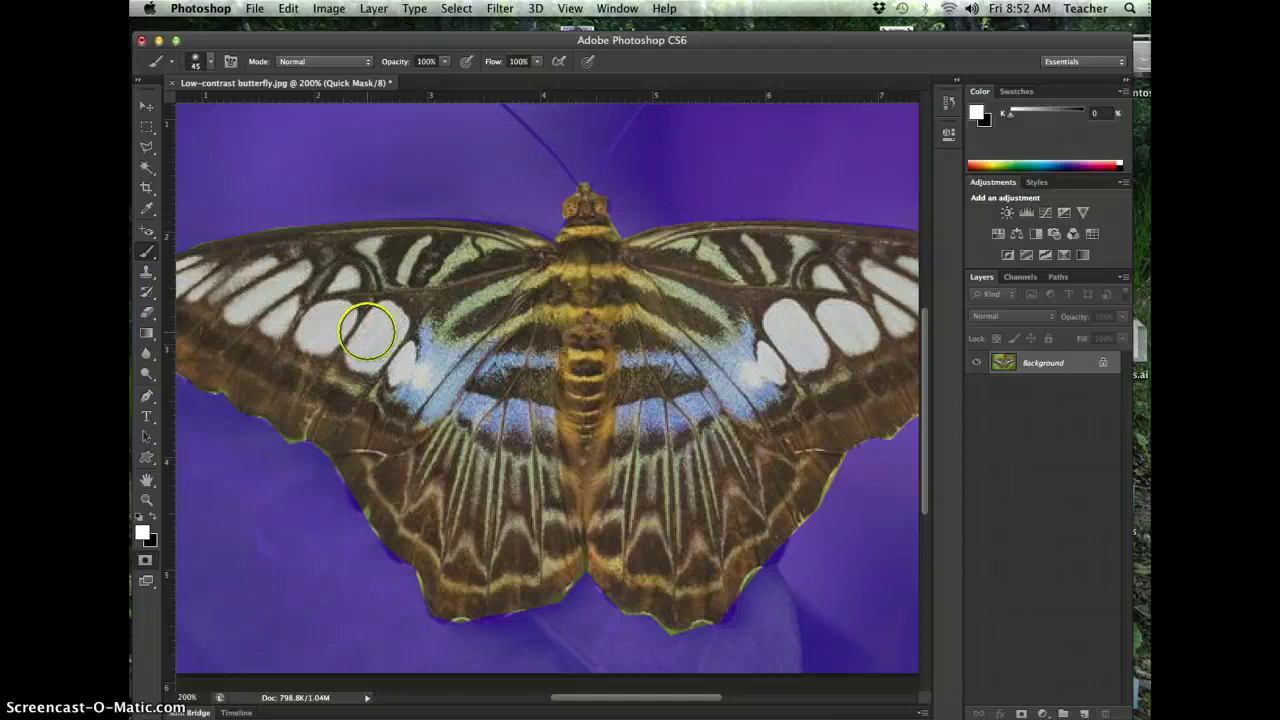
key("bracketleft")
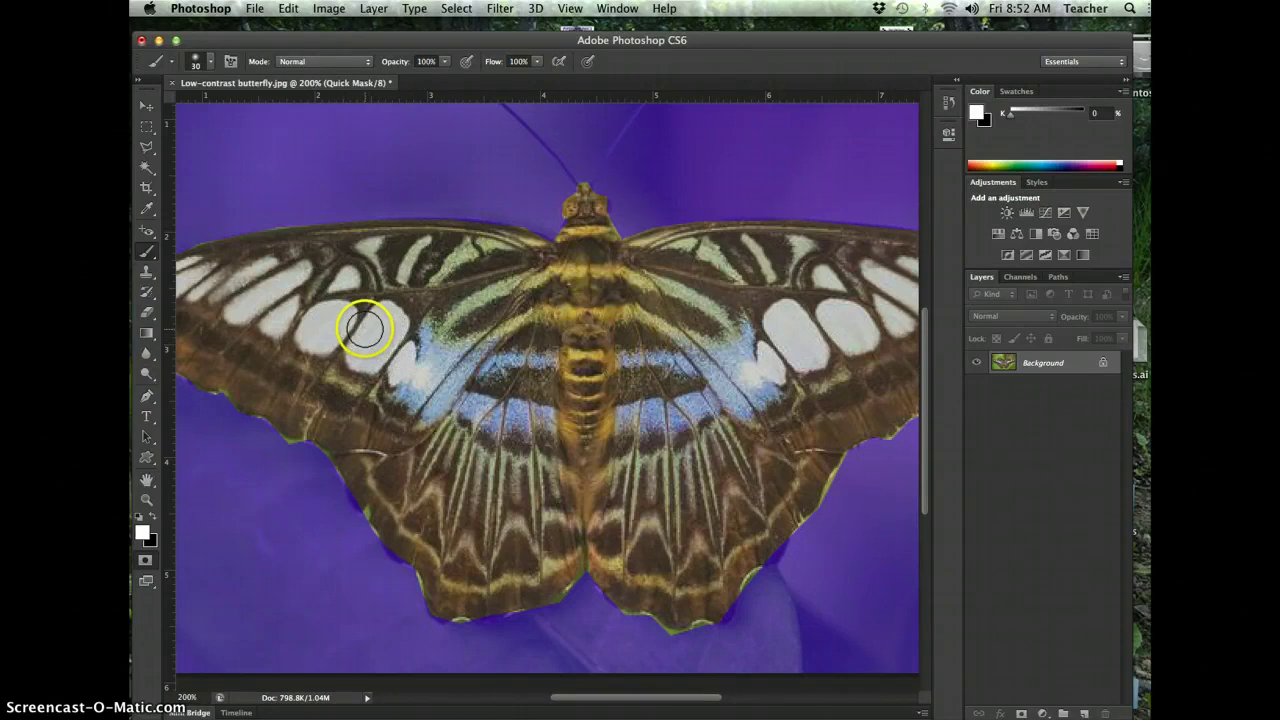
key("bracketleft")
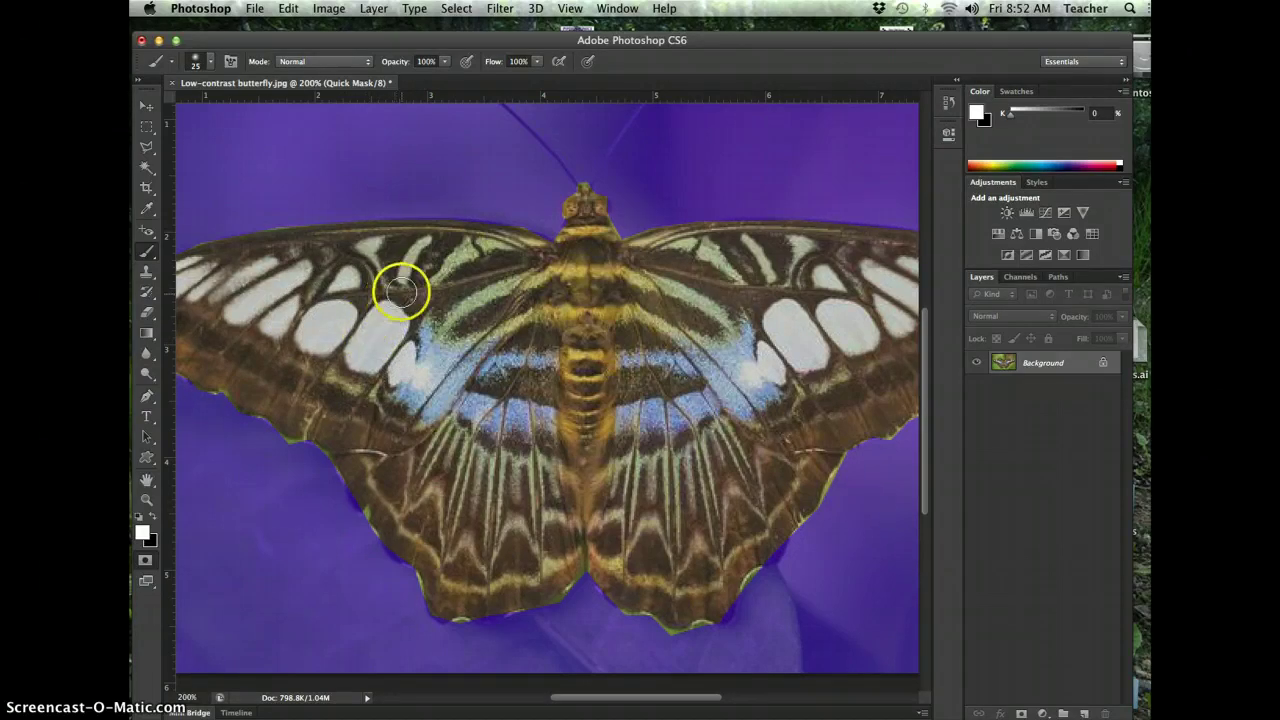
mouse_move(343, 290)
left_mouse_down()
mouse_move(315, 256)
mouse_move(370, 230)
left_mouse_up()
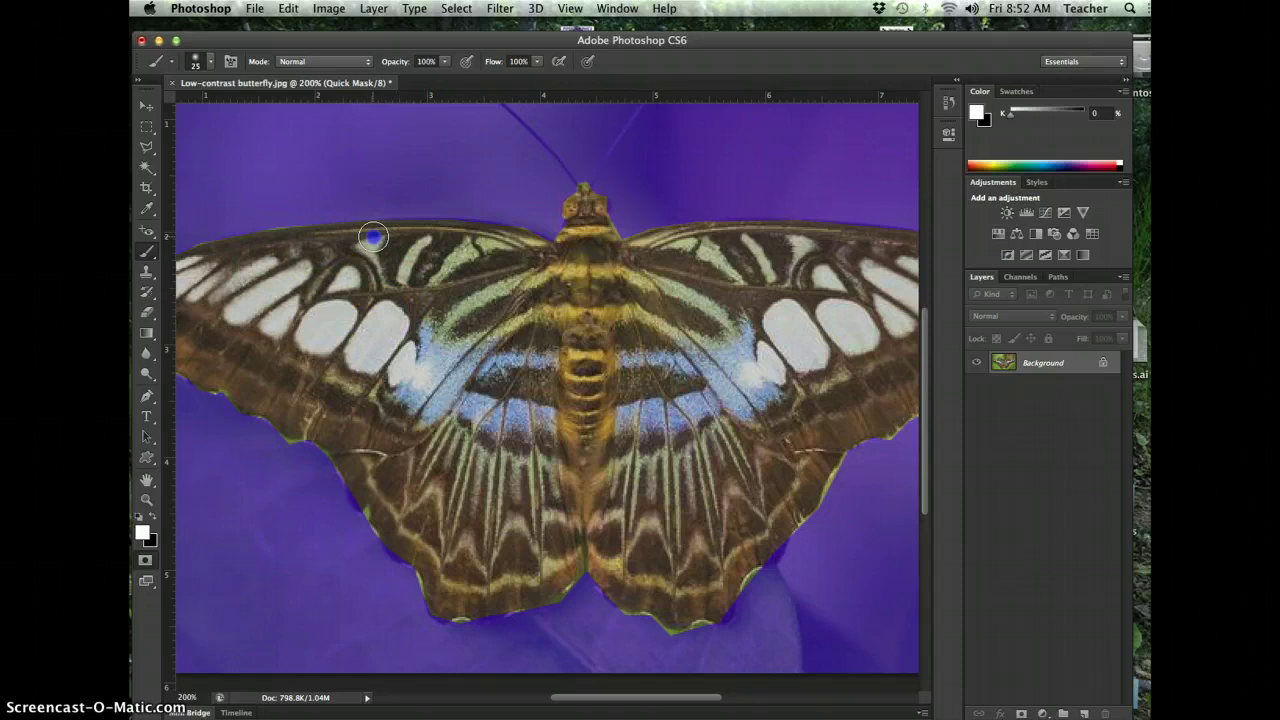
Change the brush tip to Hard Round with 100% hardness at 25 px.
left_click(200, 62)
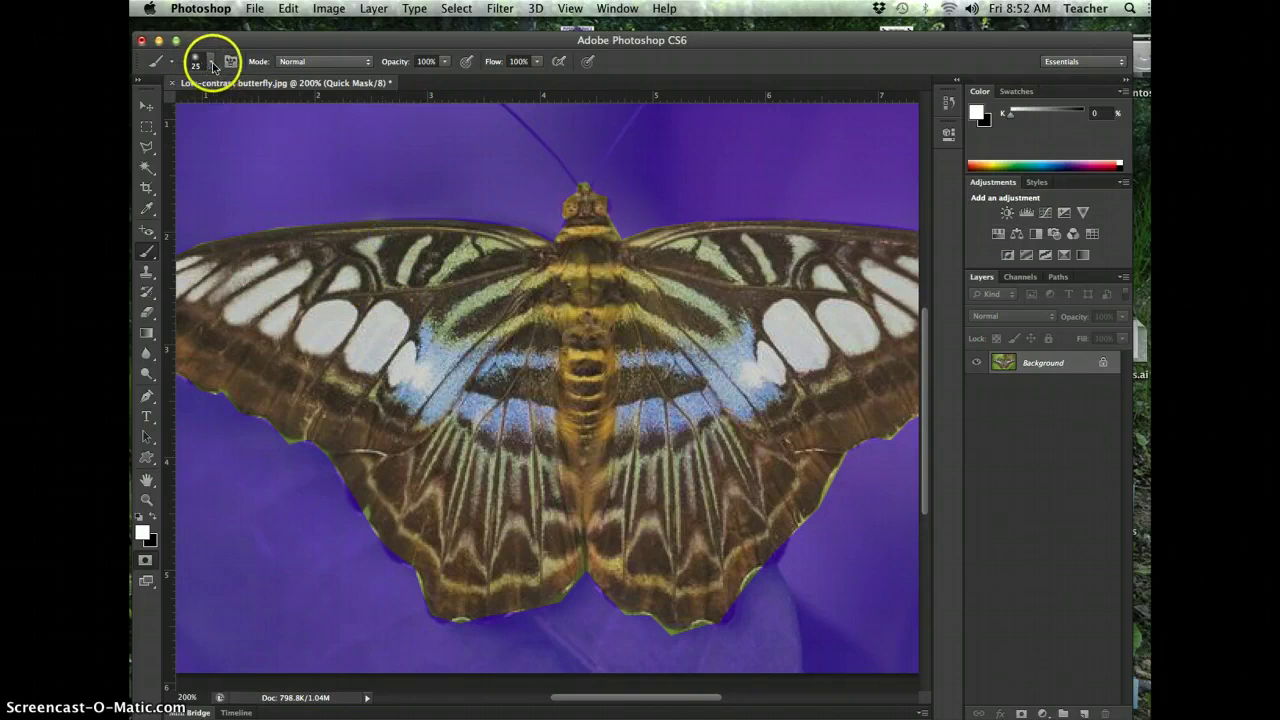
left_click(213, 62)
left_click(224, 196)
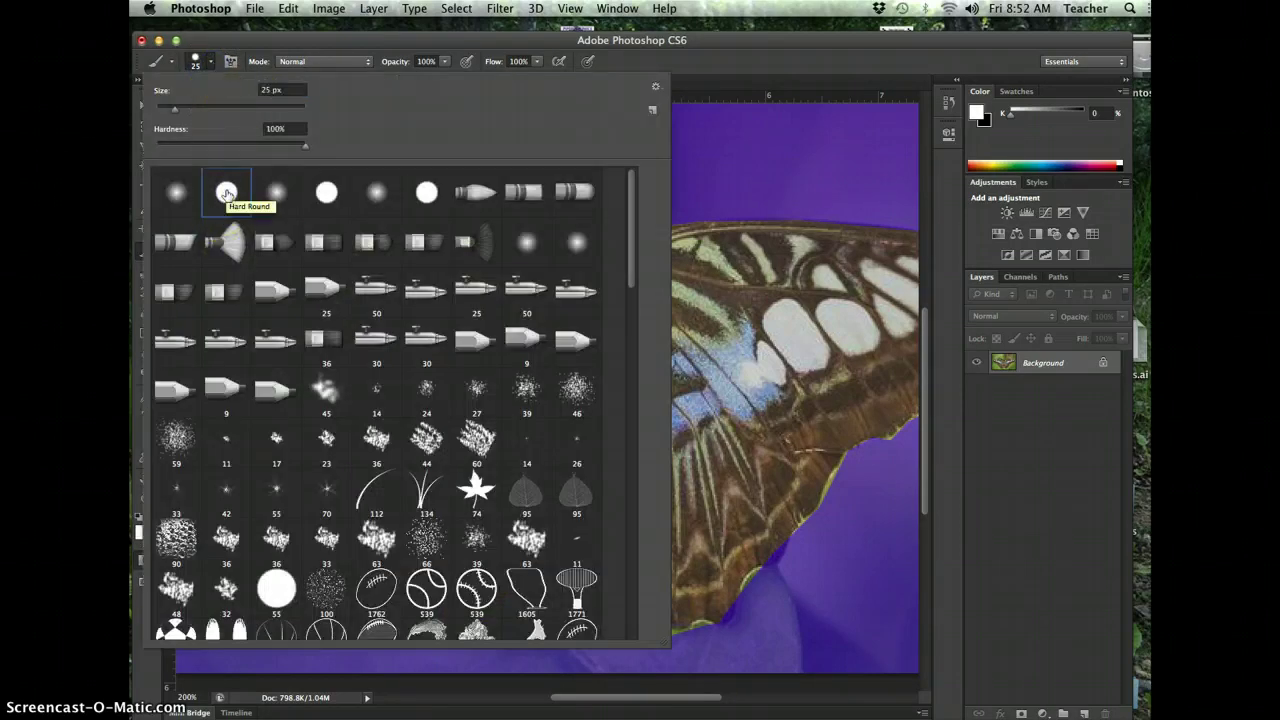
left_click(669, 86)
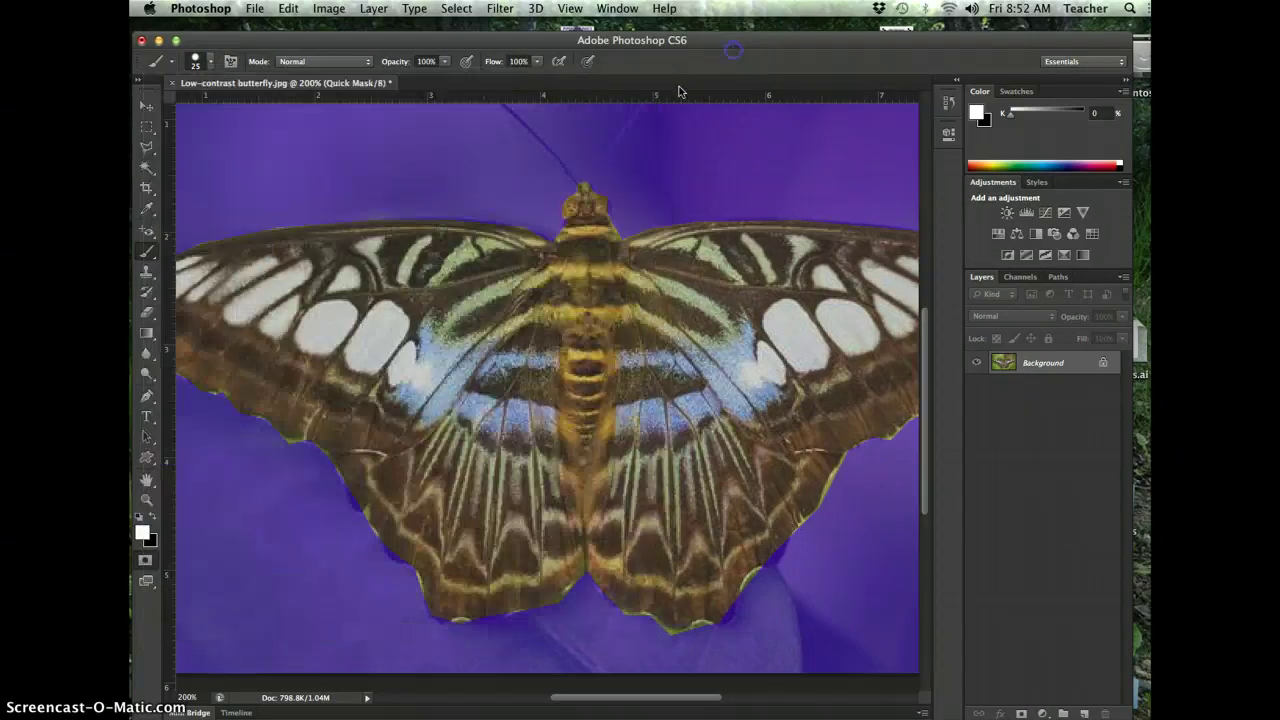
Reduce the brush to 10 px and paint white along the left wing's upper edge to clear the mask there.
left_click_drag(455, 280, 516, 257)
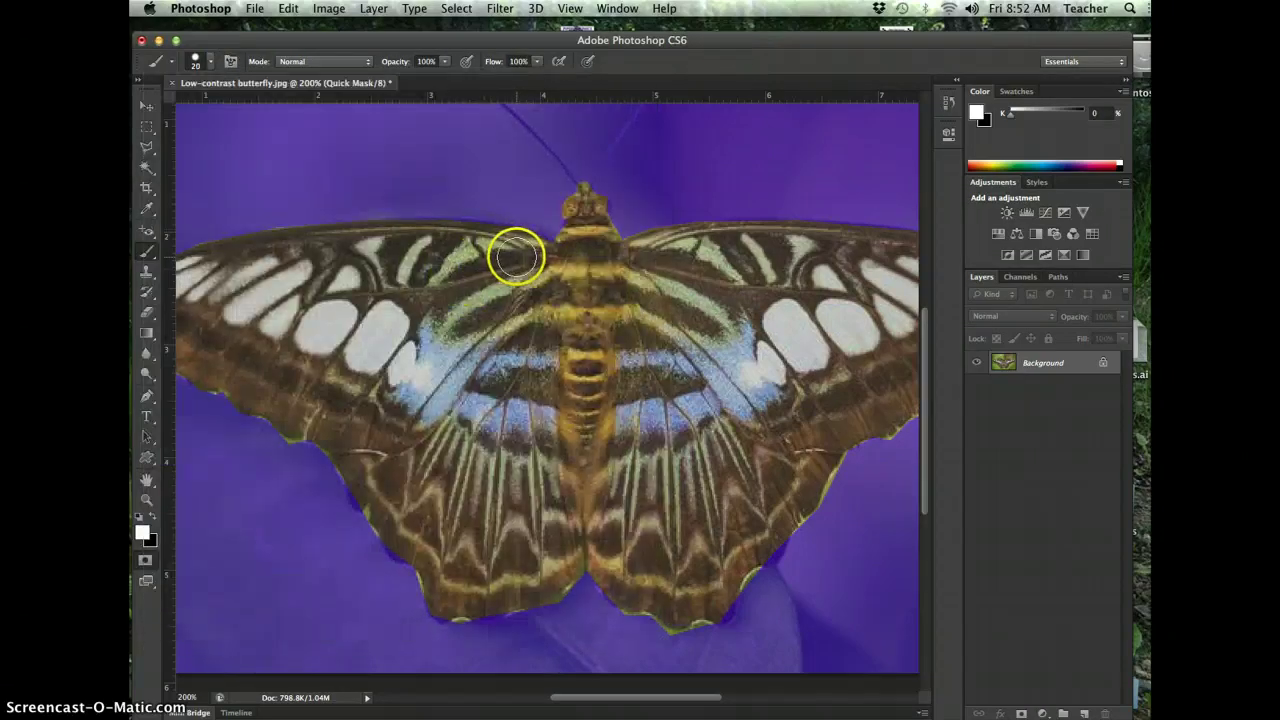
key("bracketleft")
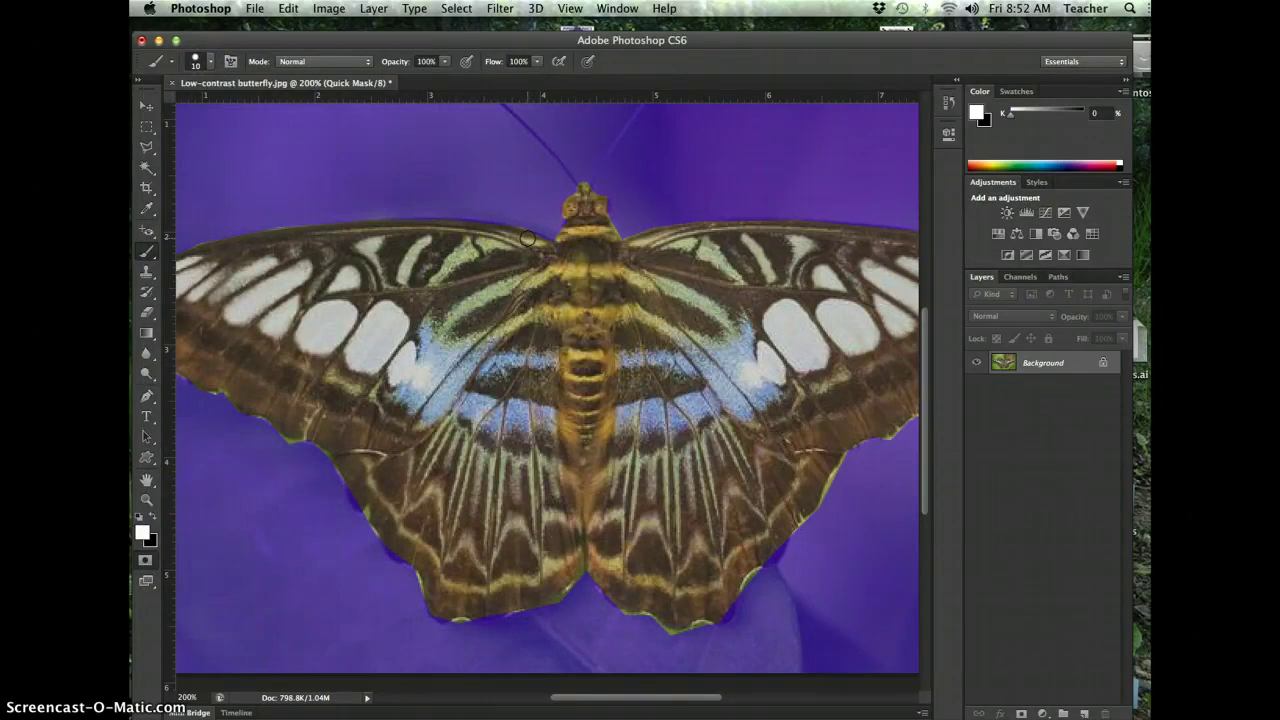
left_click(480, 230)
mouse_move(455, 229)
left_mouse_down()
mouse_move(414, 214)
mouse_move(408, 225)
left_mouse_up()
left_click_drag(315, 257, 371, 240)
mouse_move(284, 228)
left_mouse_down()
mouse_move(219, 258)
mouse_move(204, 300)
mouse_move(201, 285)
mouse_move(221, 272)
mouse_move(206, 262)
mouse_move(312, 271)
mouse_move(260, 258)
left_mouse_up()
Switch to black and paint along the left wing's outer tip and lower edge to mask the background still showing there.
key("x")
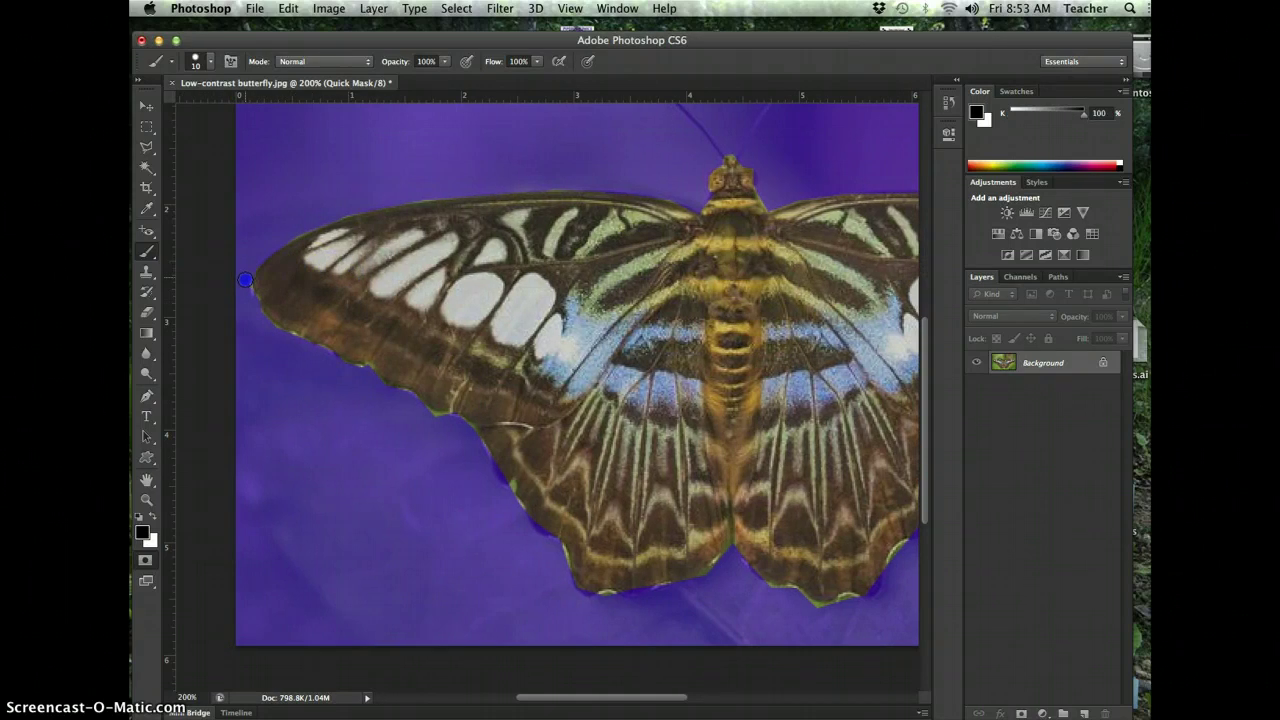
left_click_drag(349, 300, 337, 286)
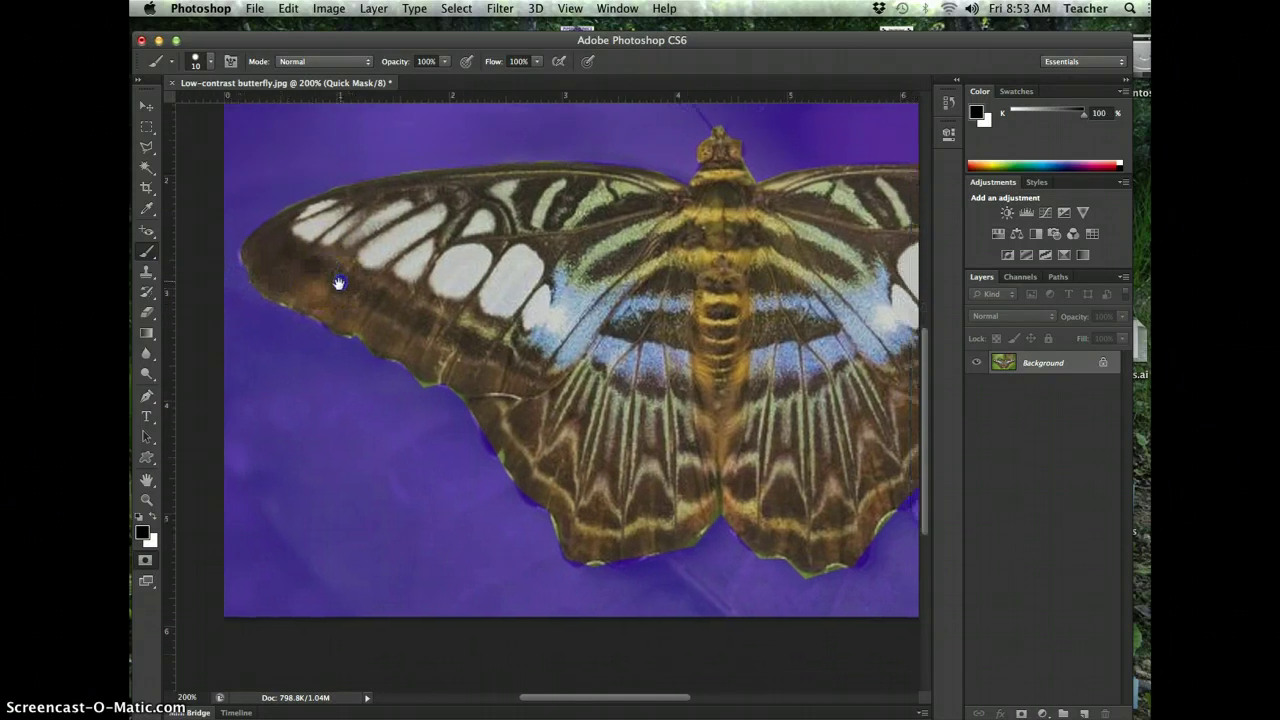
left_click_drag(363, 343, 354, 345)
left_click_drag(393, 395, 432, 393)
mouse_move(480, 448)
left_mouse_down()
mouse_move(505, 478)
mouse_move(490, 427)
left_mouse_up()
Switch to white and clear the mask along the left hindwing's lower edge and in the notch between the hindwings.
key("x")
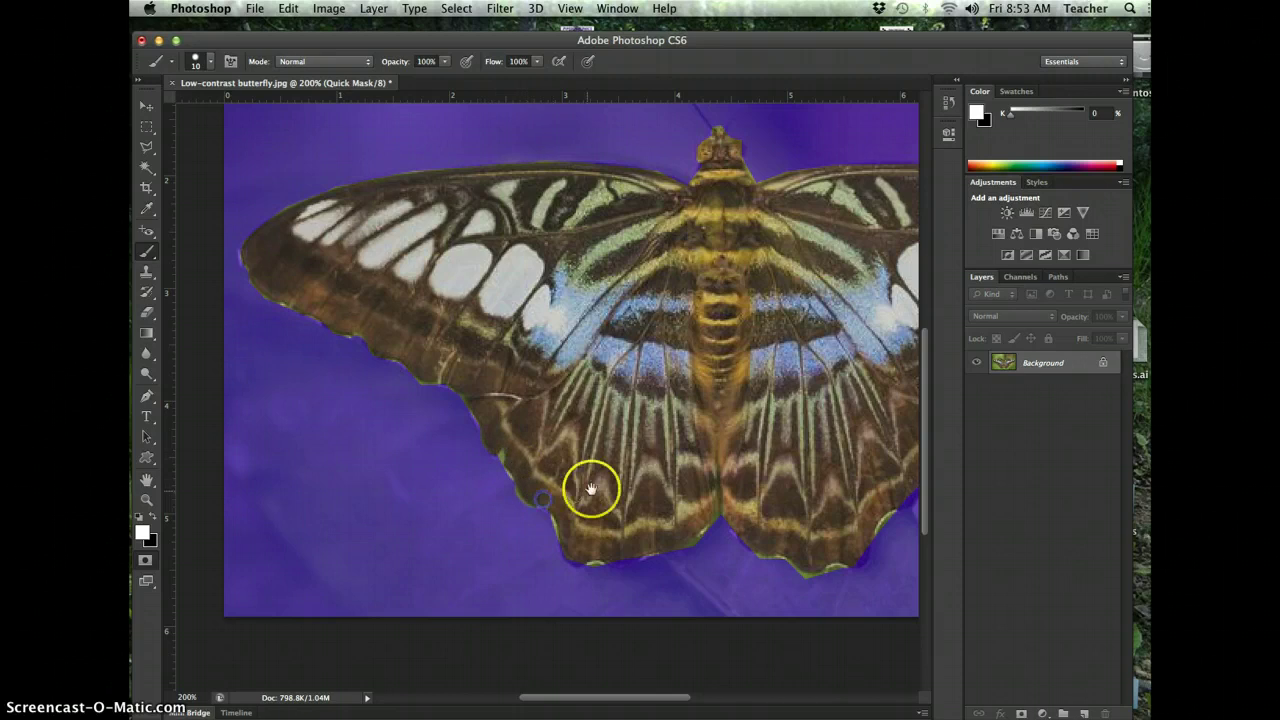
mouse_move(586, 491)
left_mouse_down()
mouse_move(517, 449)
mouse_move(560, 451)
mouse_move(539, 438)
left_mouse_up()
left_click(500, 506)
left_click(517, 483)
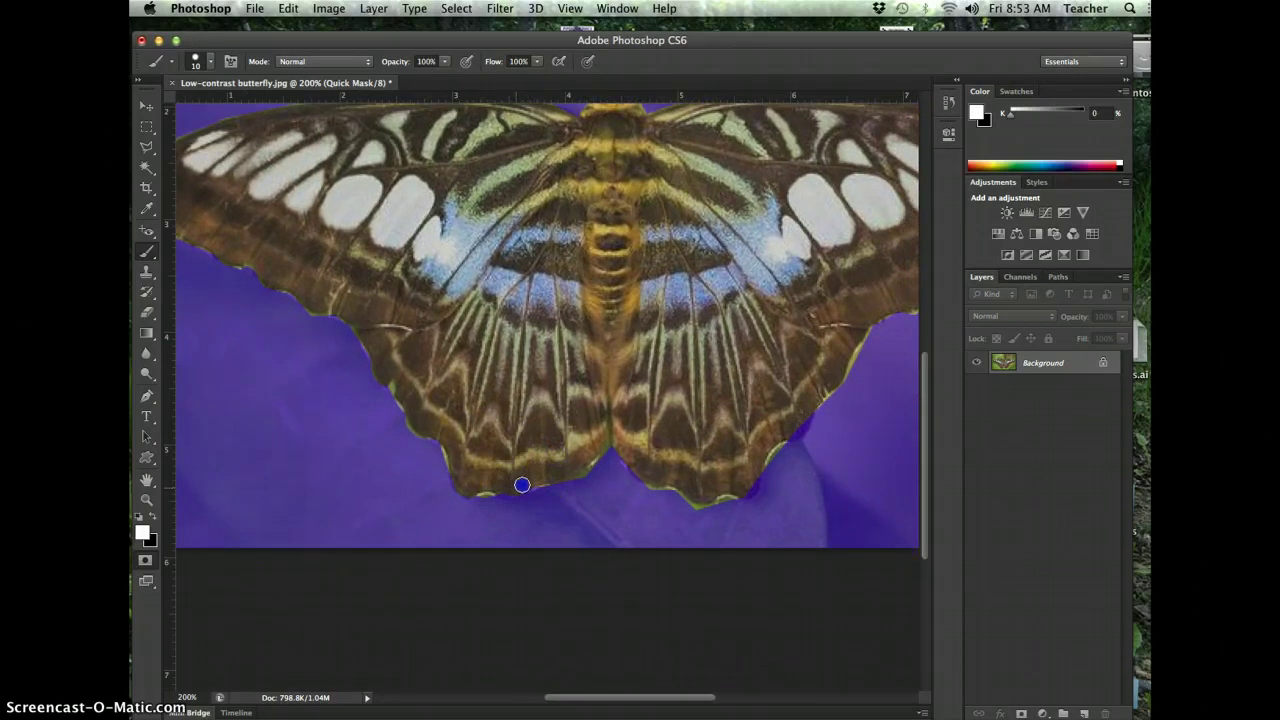
left_click_drag(614, 428, 597, 451)
left_click(586, 451)
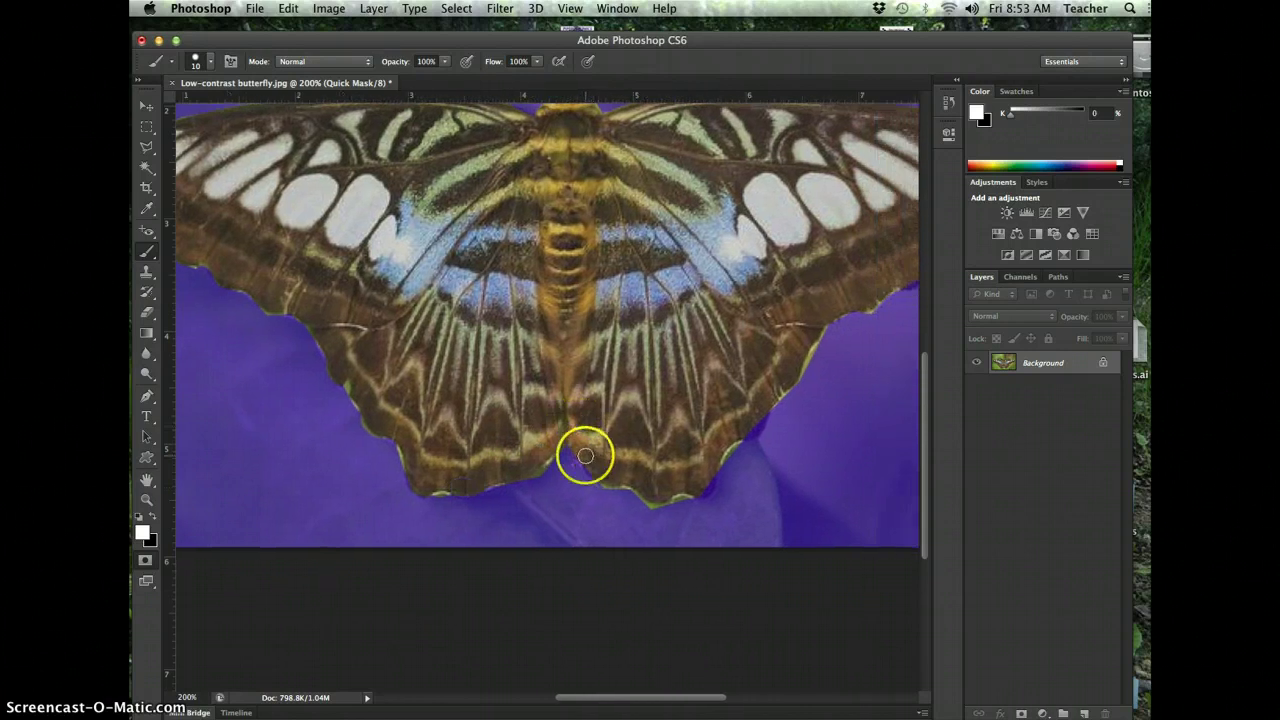
Switch back to black and mask the background showing along the lower edge of the right hindwing.
key("x")
left_click(643, 512)
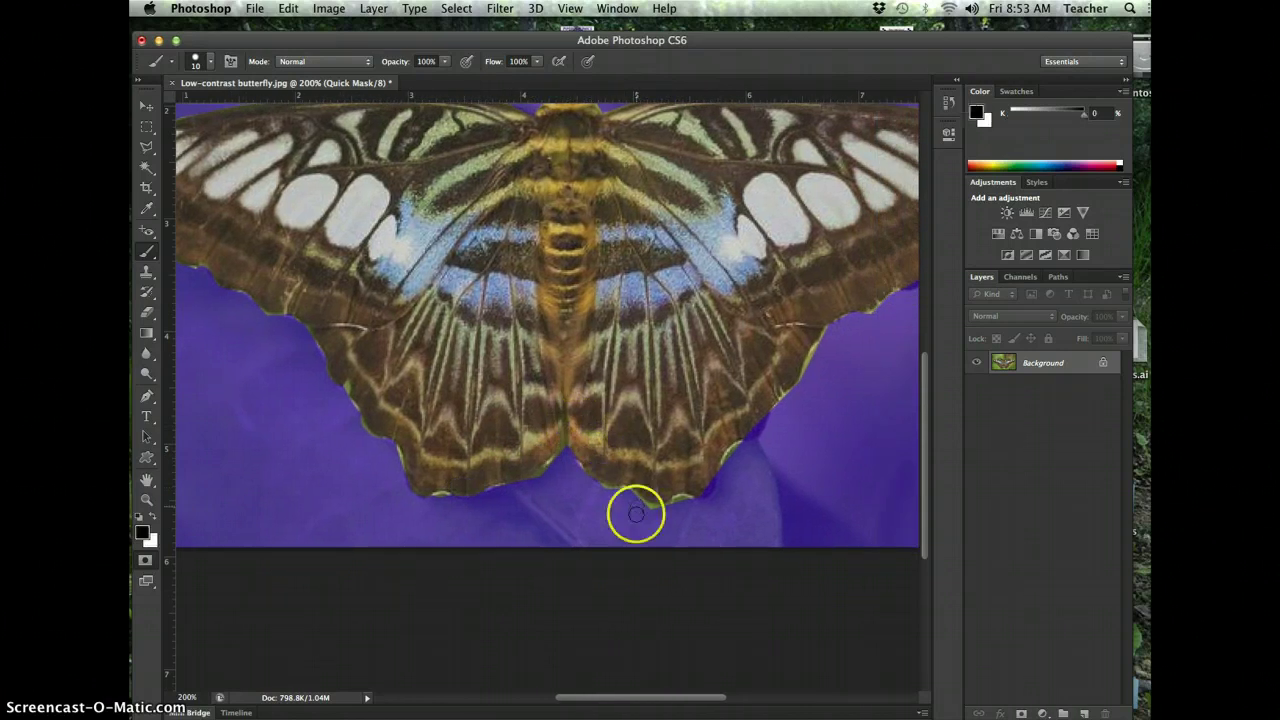
left_click_drag(652, 514, 633, 499)
left_click(660, 514)
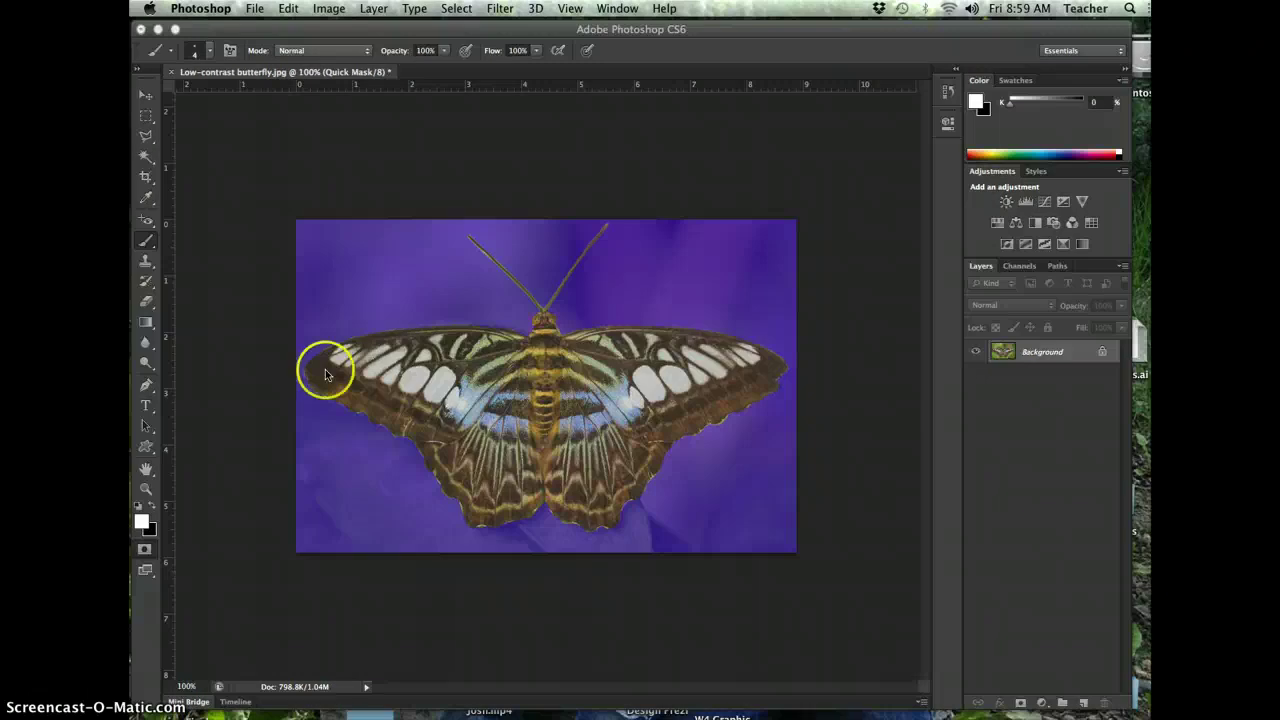
Exit Quick Mask mode and save the butterfly selection as a new channel named butterfly.
left_click(144, 552)
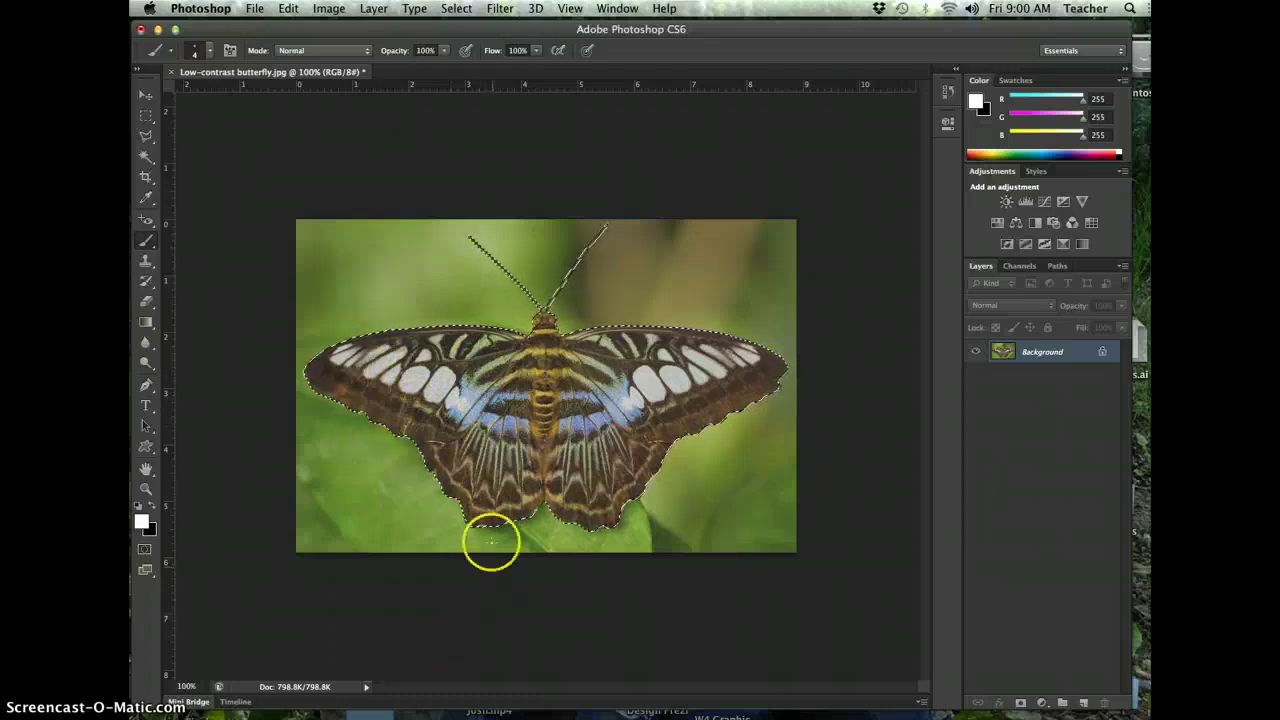
left_click(464, 8)
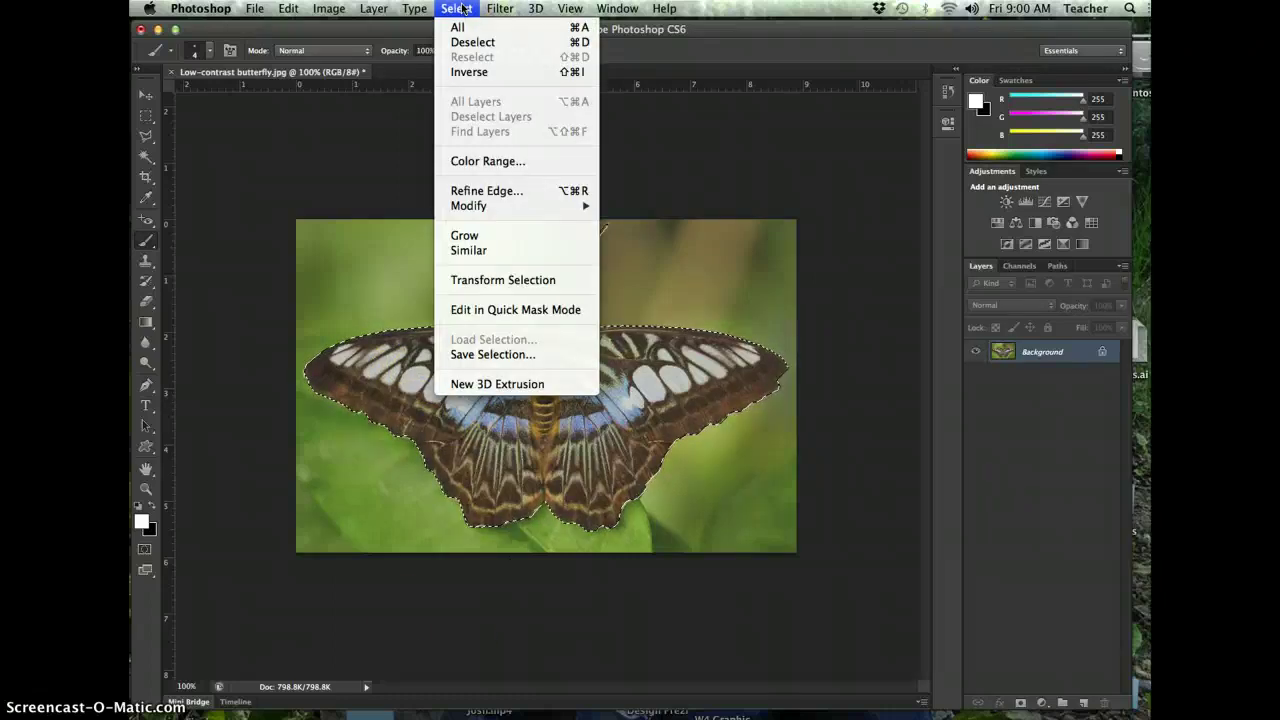
left_click(498, 358)
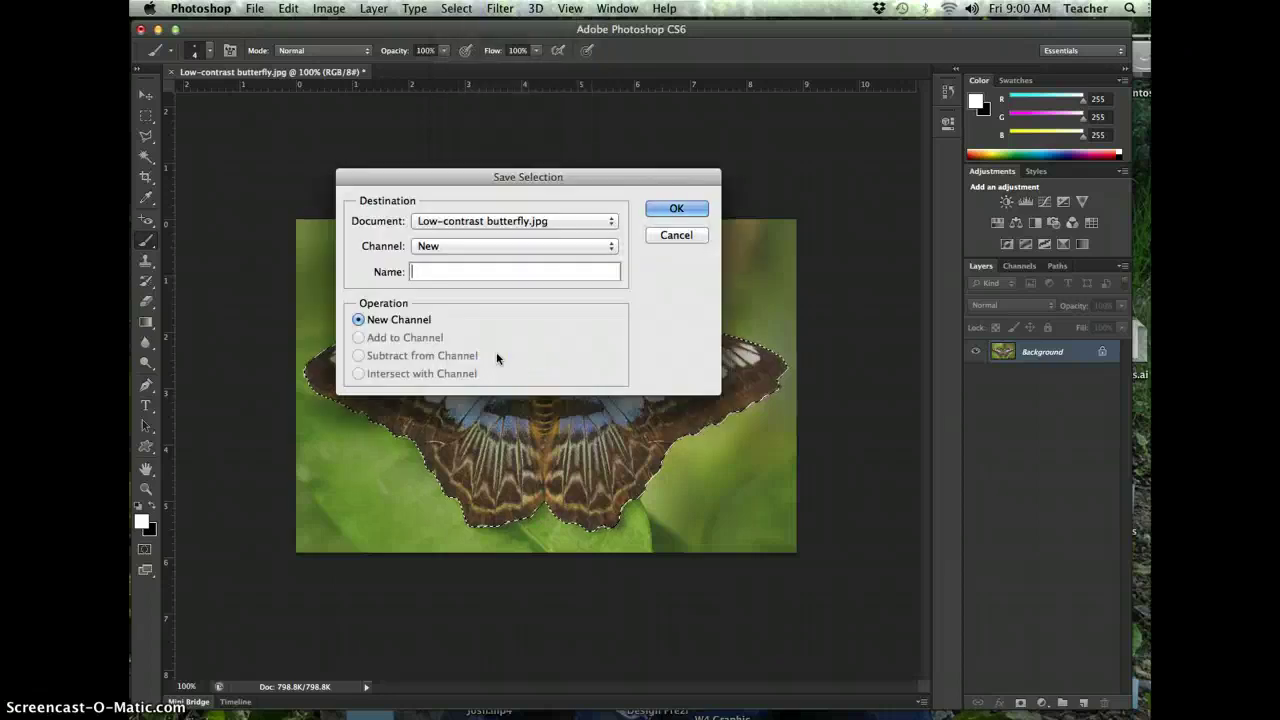
type("butter")
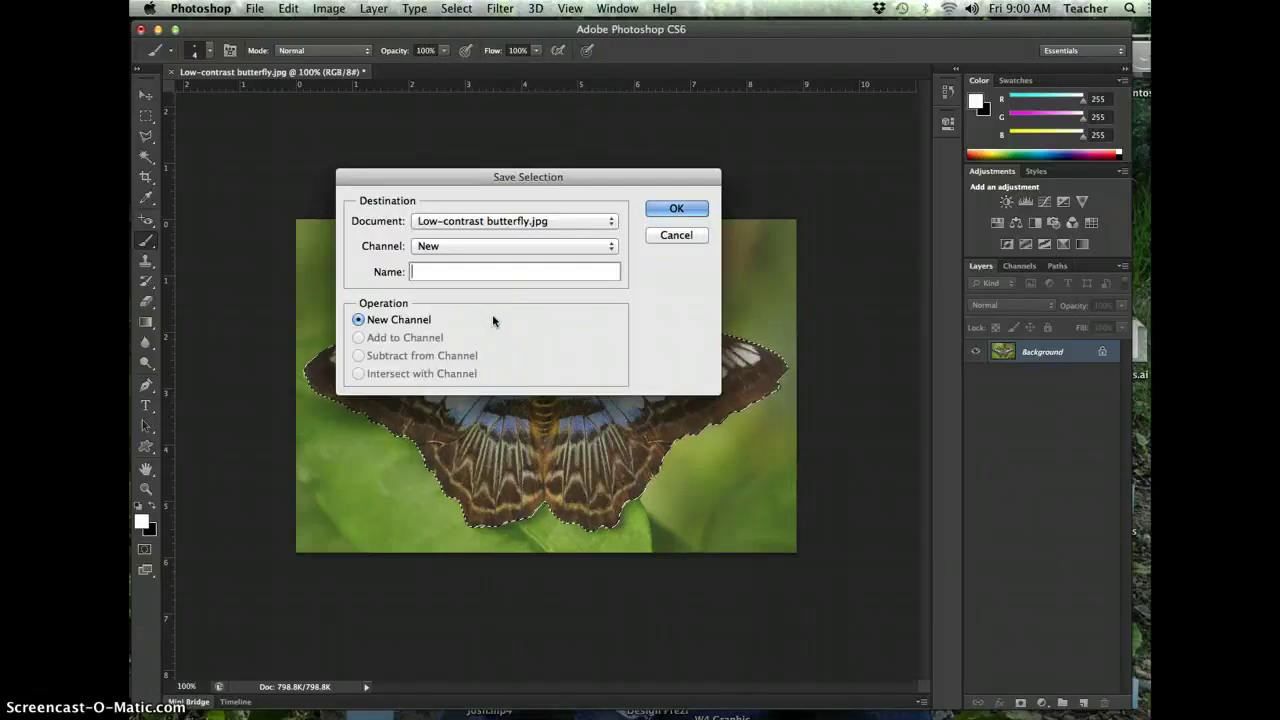
type("fly")
key("Return")
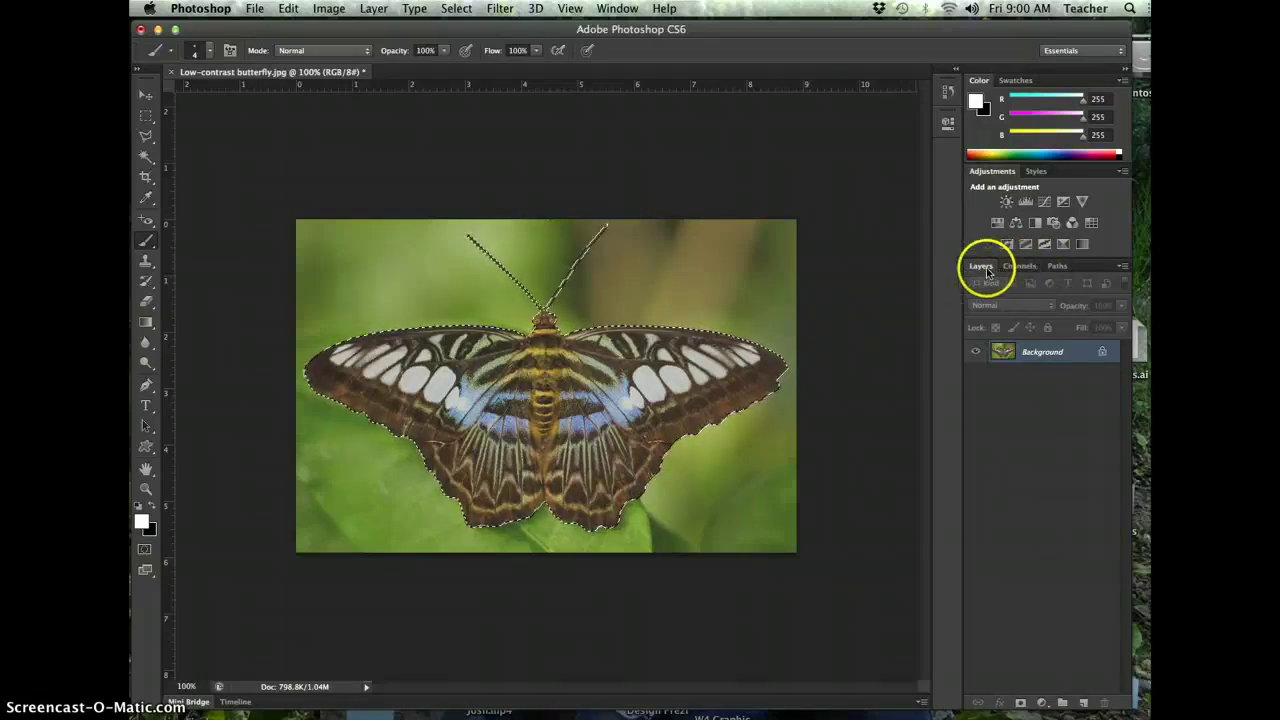
left_click(1028, 265)
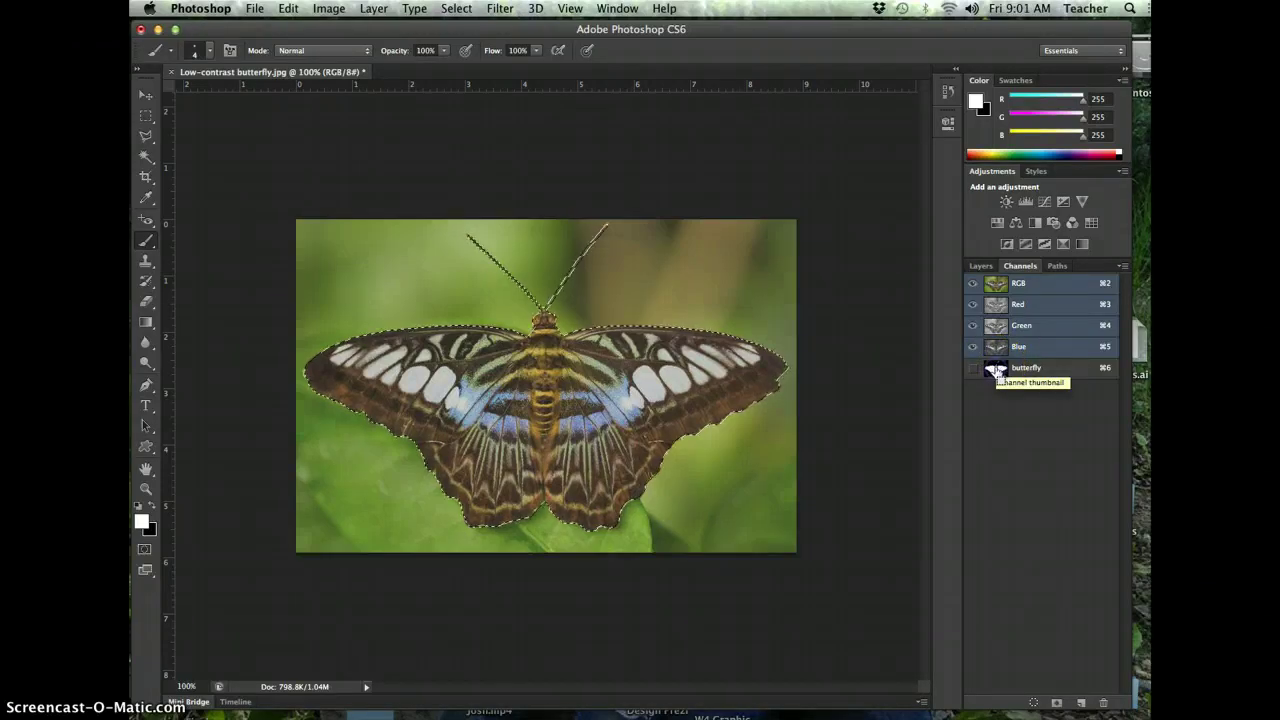
left_click(981, 266)
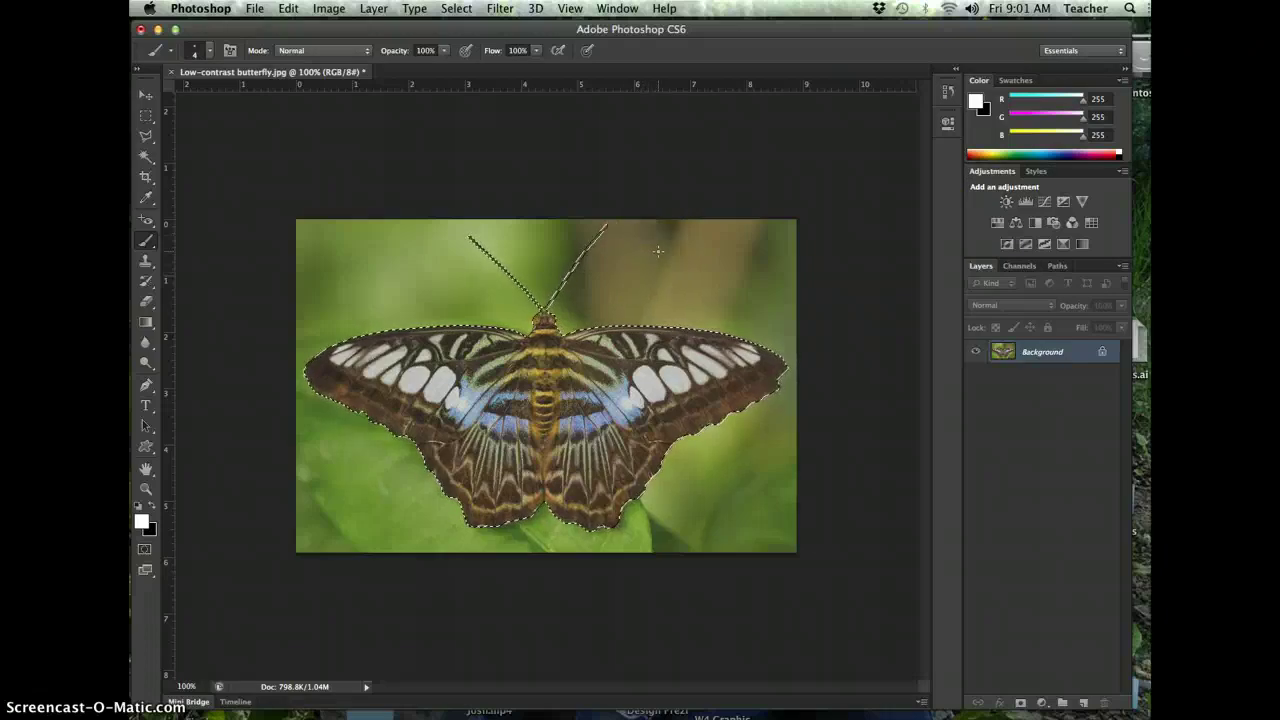
Invert the selection so that the background around the butterfly is selected.
key("super+equal")
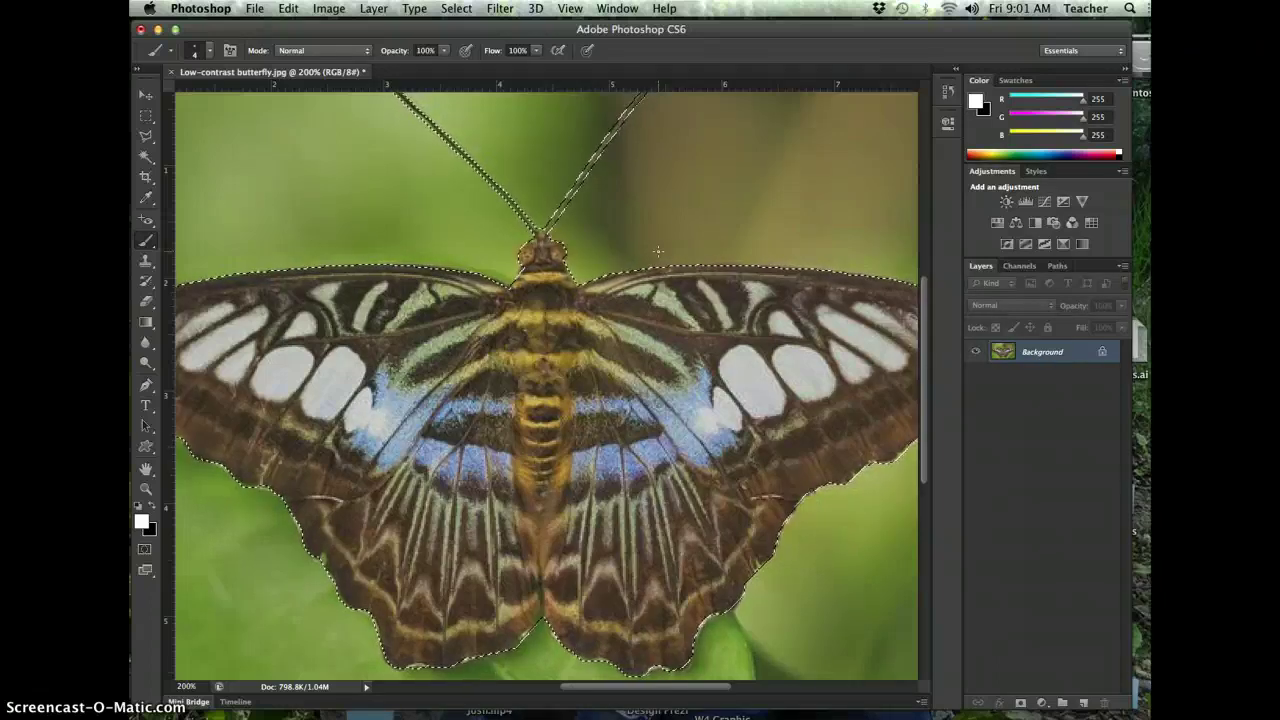
left_click(456, 8)
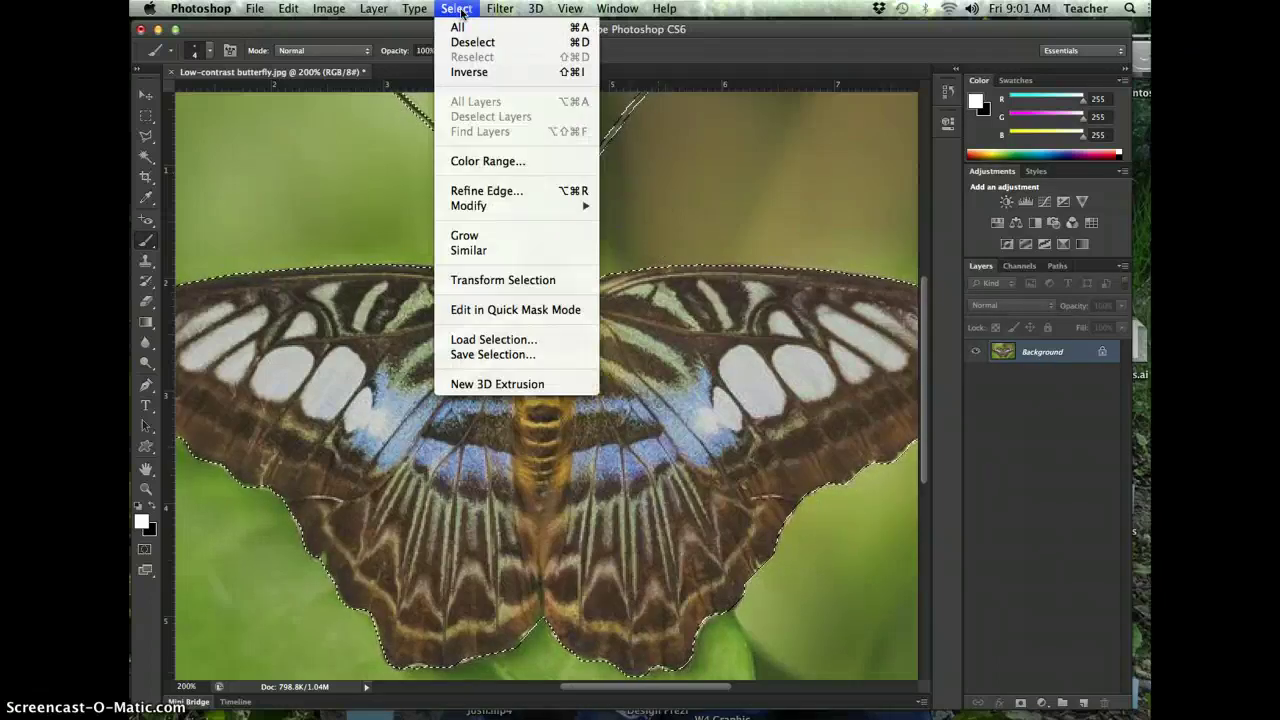
left_click(462, 74)
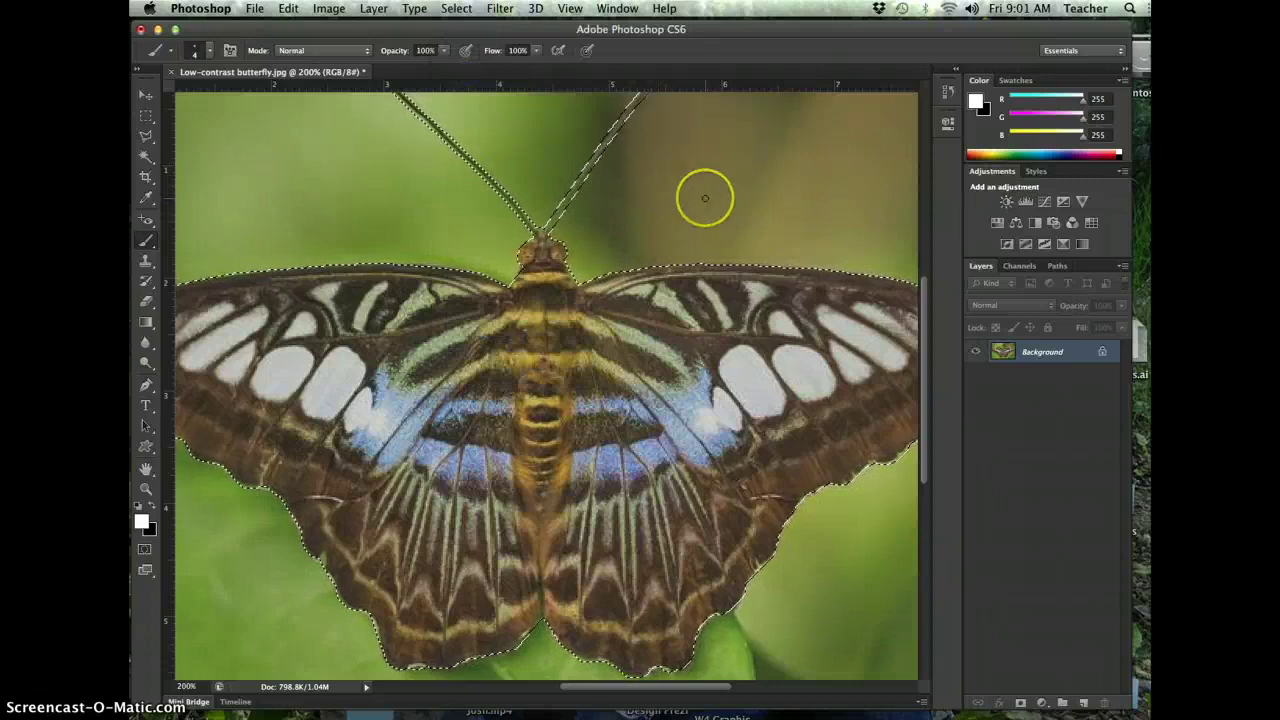
key("super+minus")
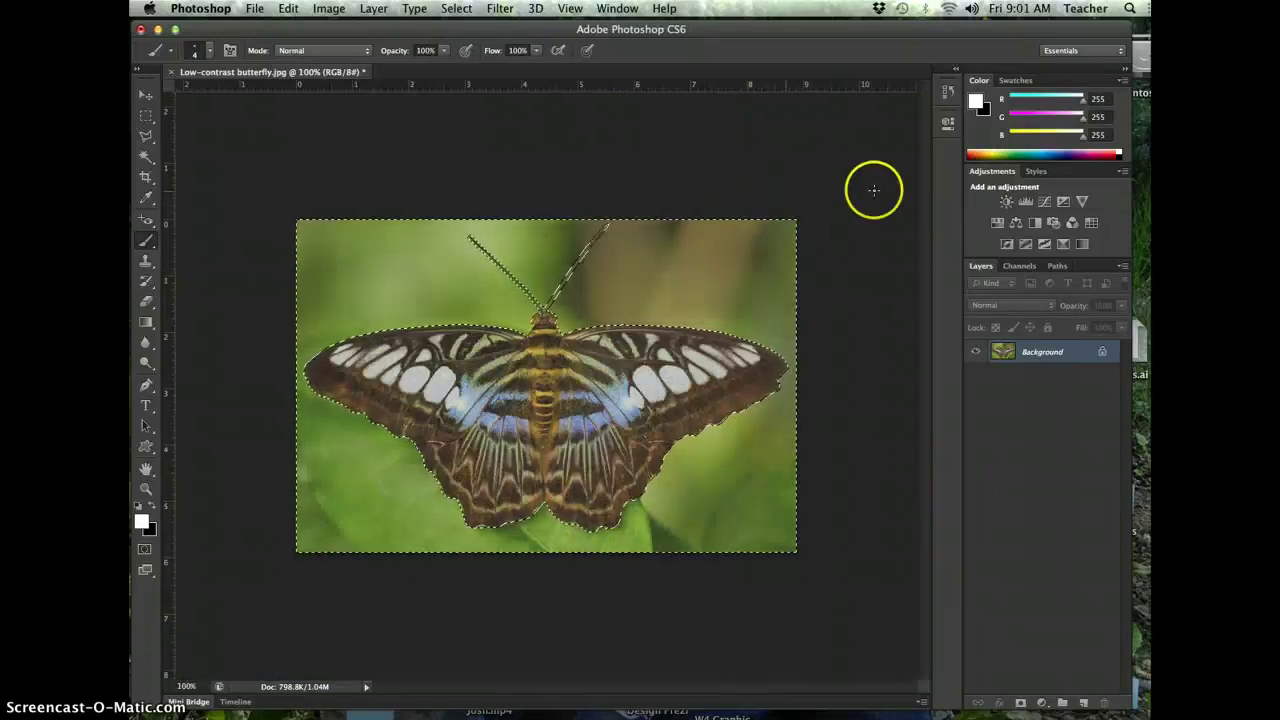
Add a Black & White adjustment layer for the background with Reds 109, Yellows 88 and Greens 75.
left_click(1036, 223)
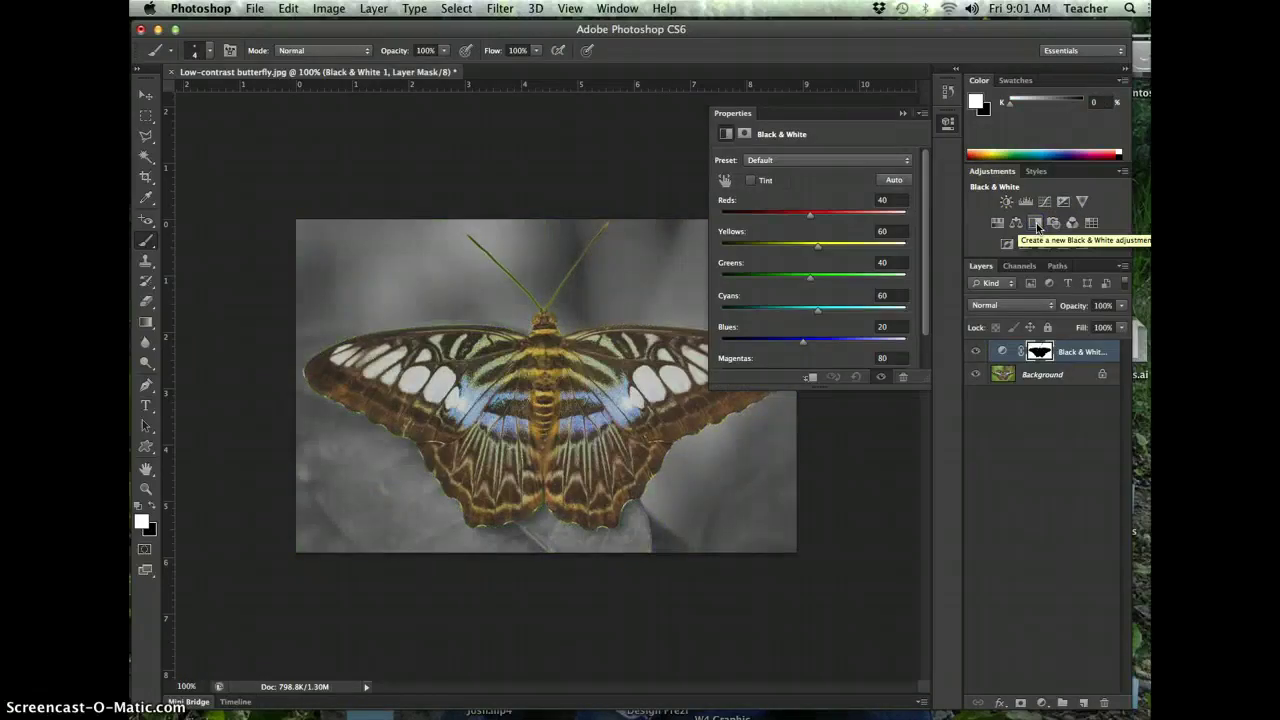
left_click_drag(810, 214, 826, 246)
left_click_drag(810, 276, 822, 281)
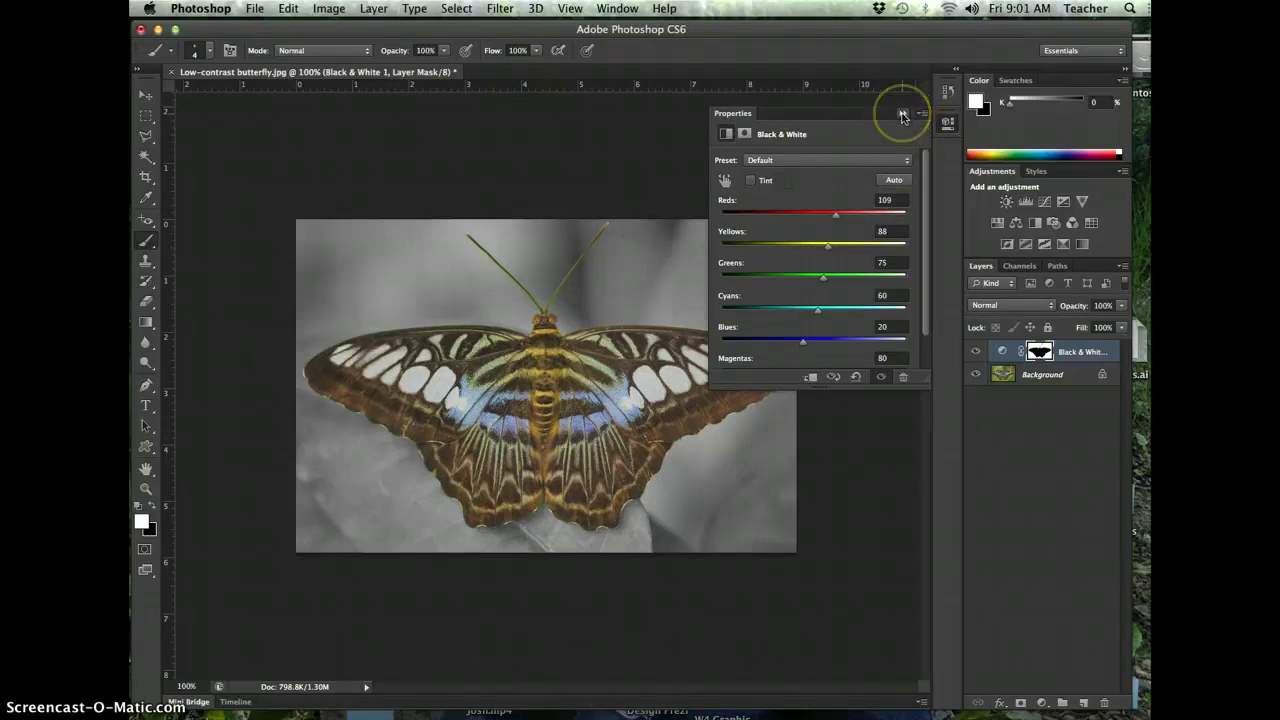
left_click(901, 115)
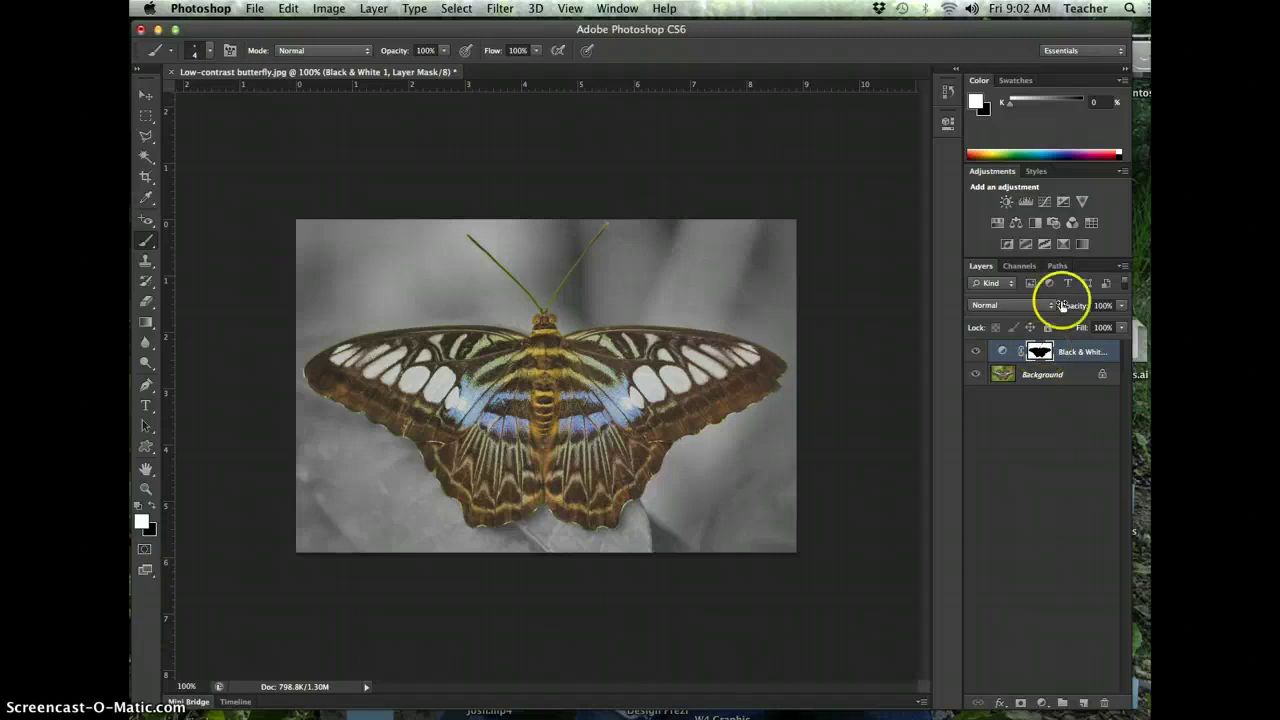
Load the Black & White layer's mask as a selection and invert it to select the butterfly.
left_click(1020, 266)
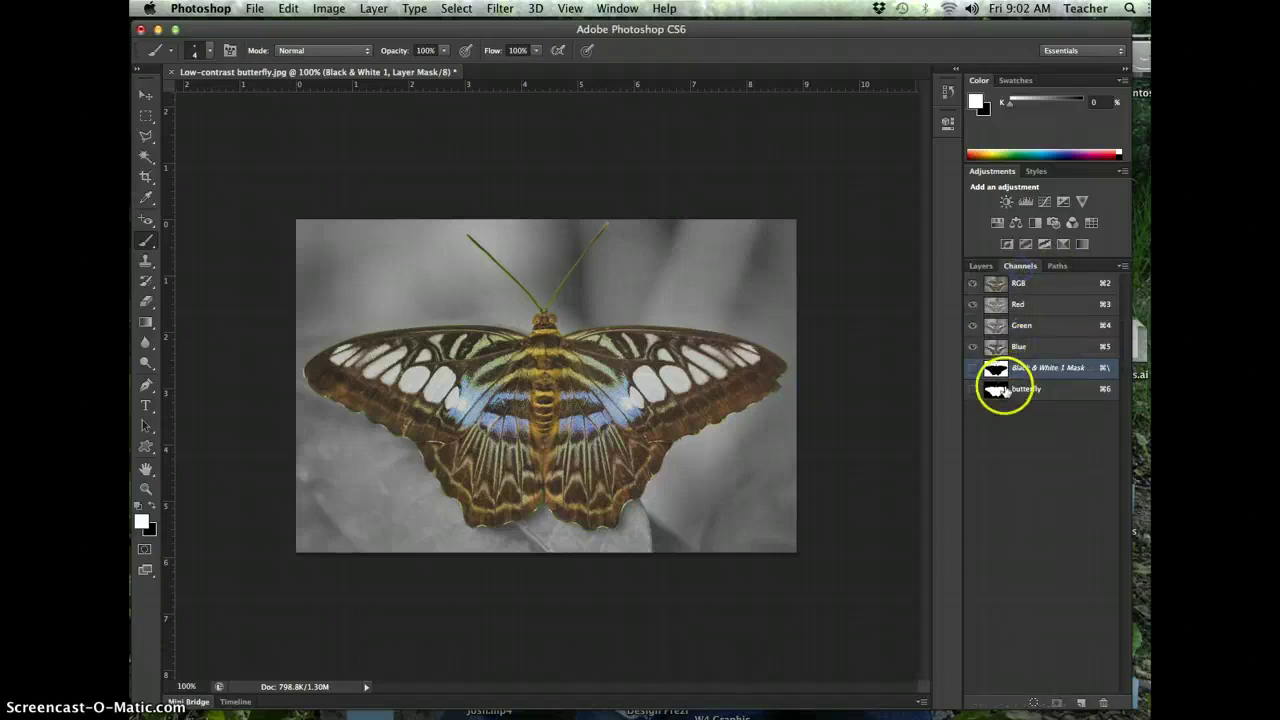
left_click(981, 266)
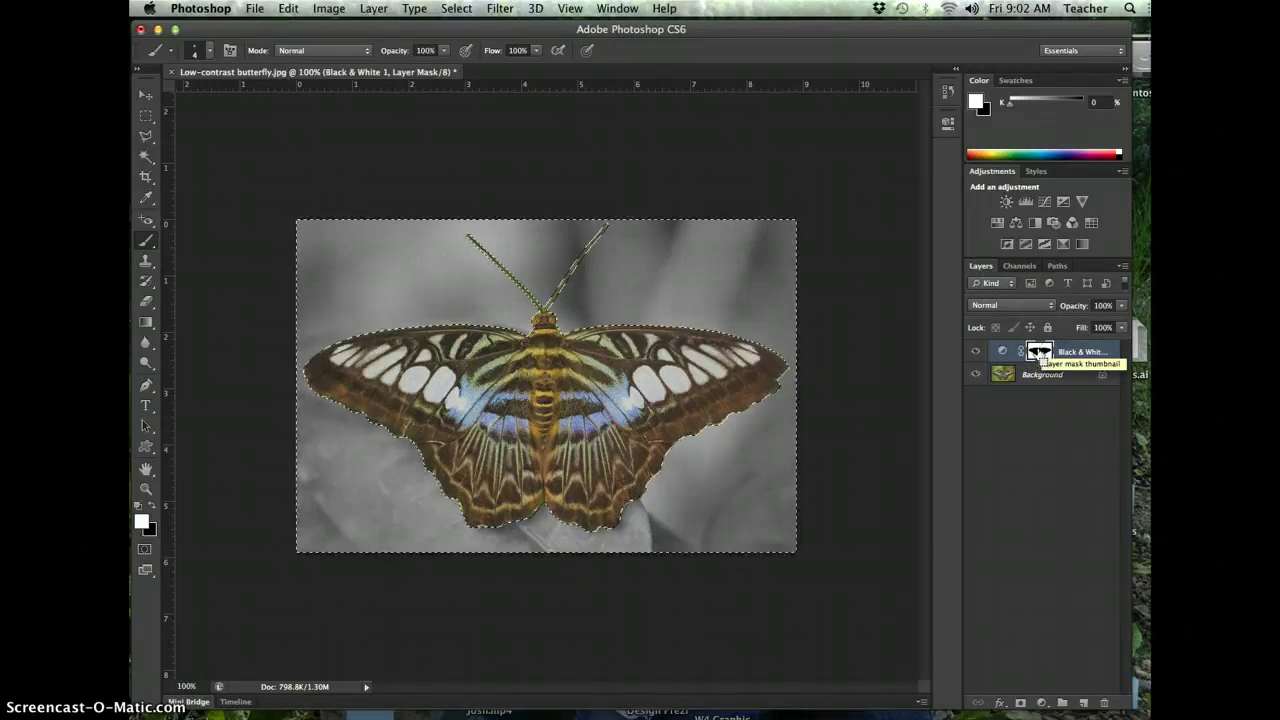
left_click(1042, 353, "super")
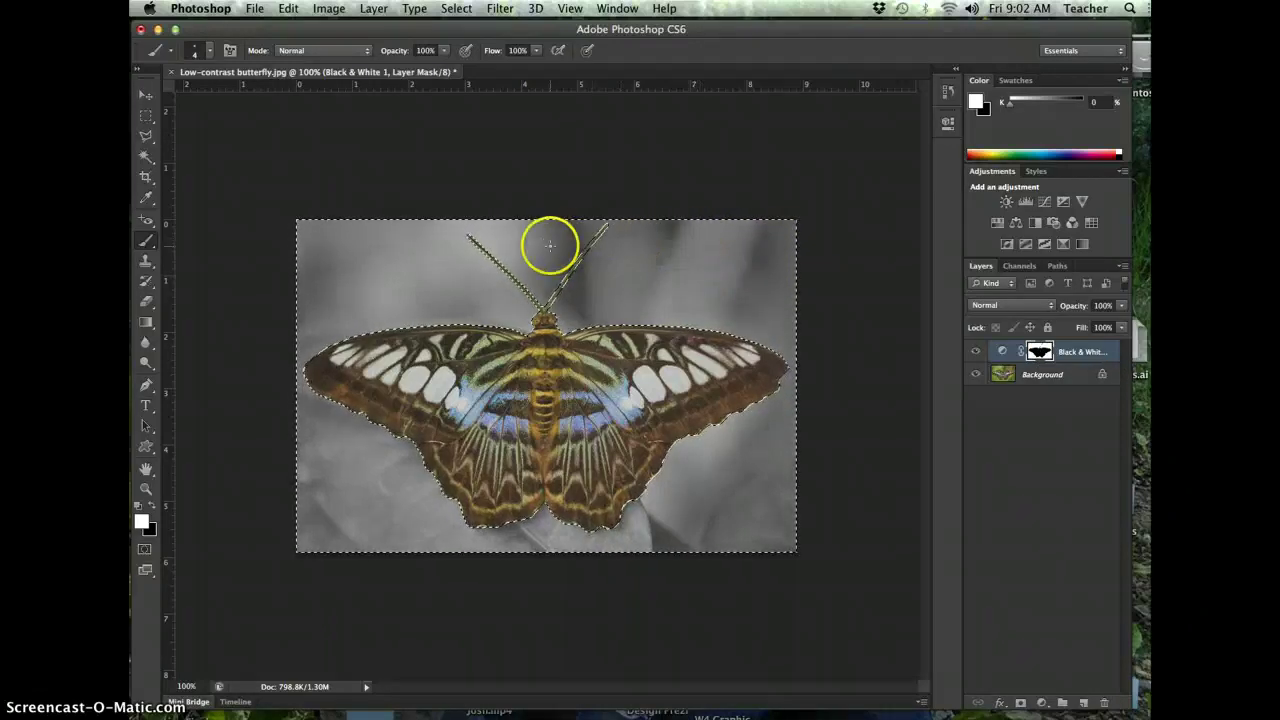
left_click(460, 8)
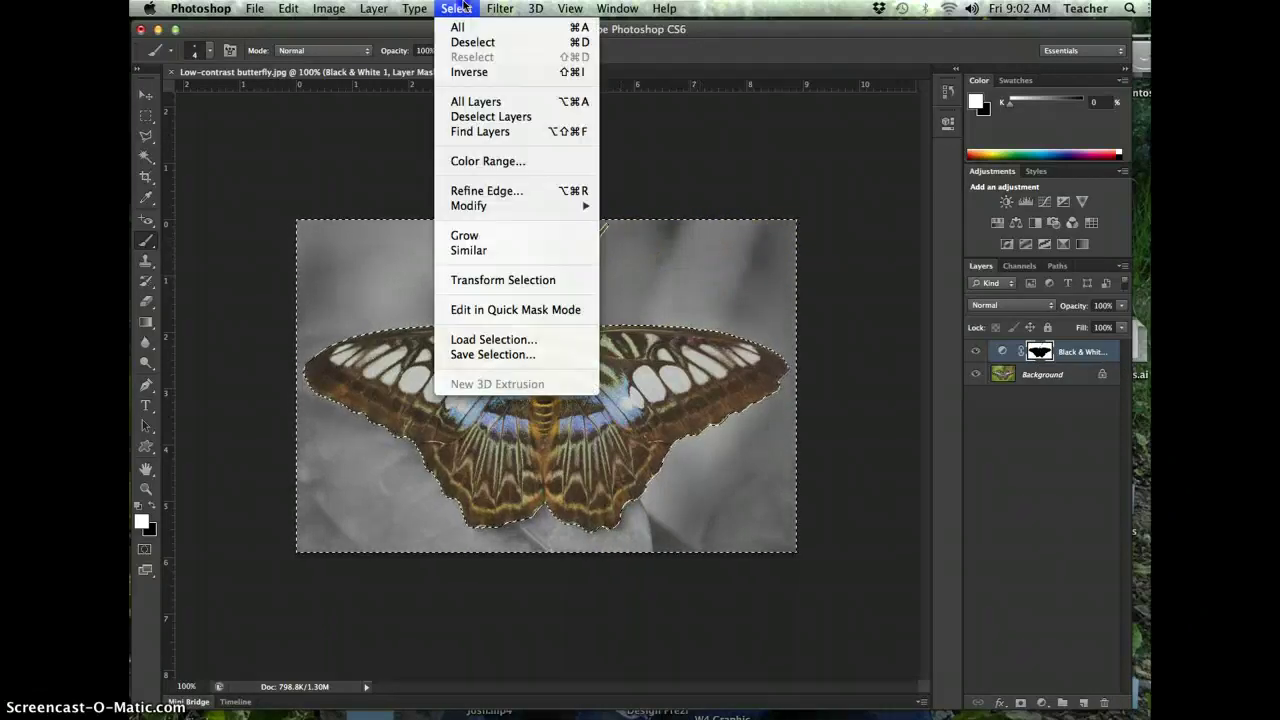
left_click(469, 72)
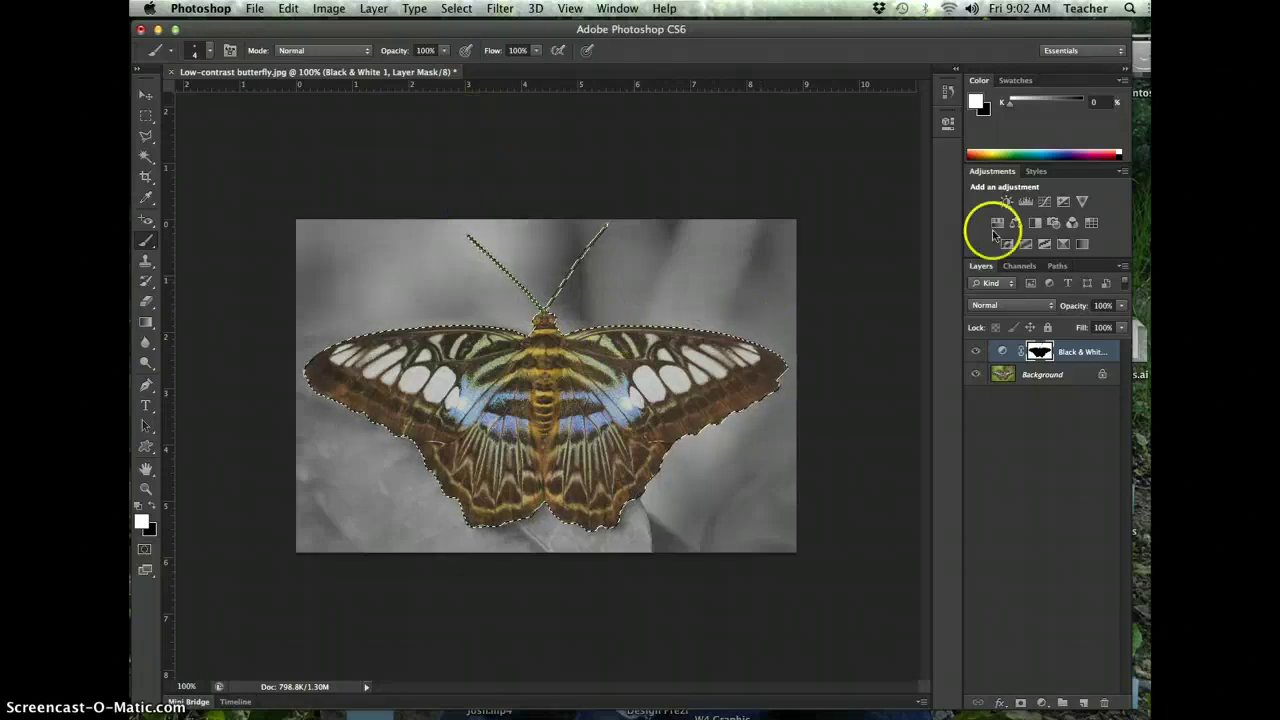
Add a Brightness/Contrast adjustment layer for the butterfly with Brightness 35 and Contrast 41.
left_click(1006, 201)
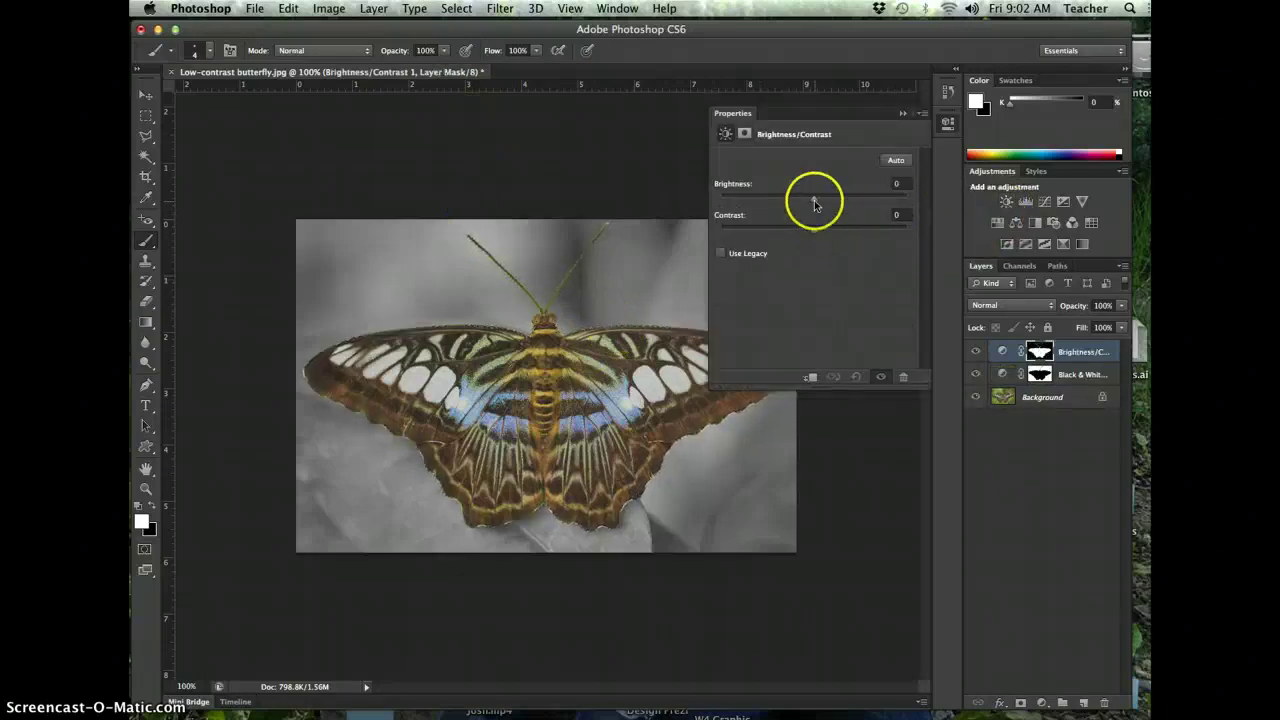
left_click_drag(834, 202, 859, 234)
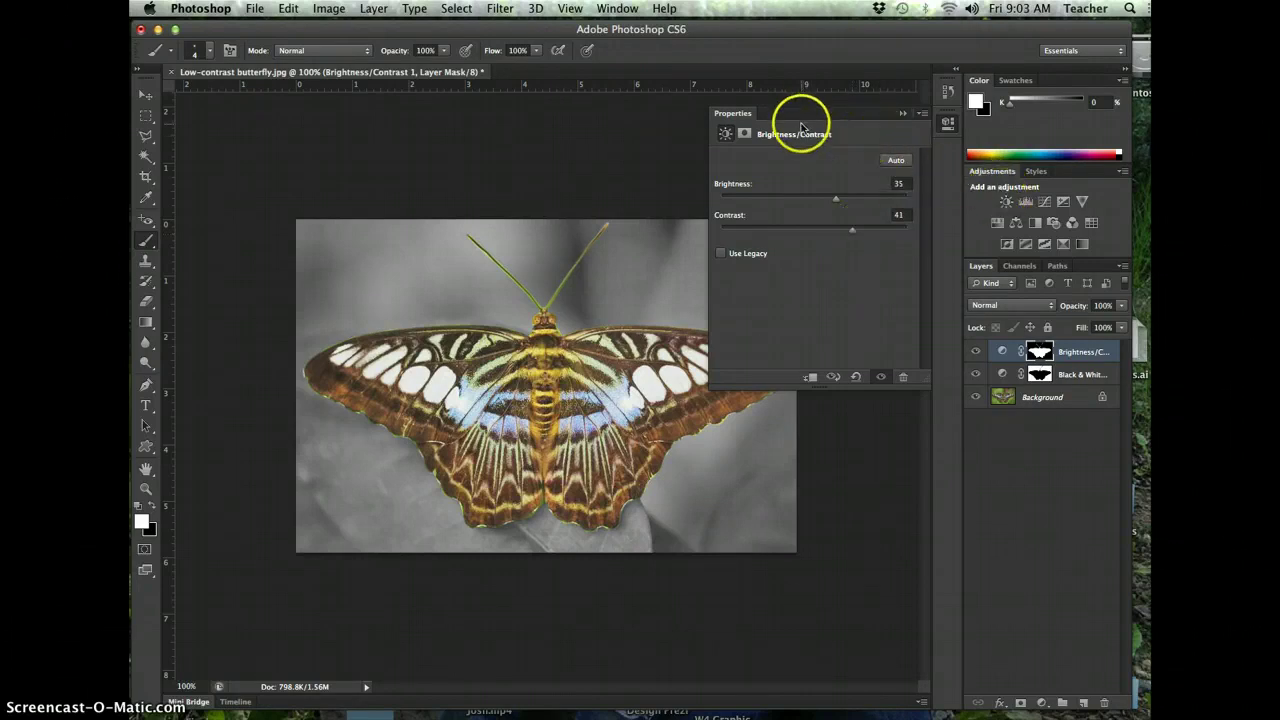
left_click(902, 116)
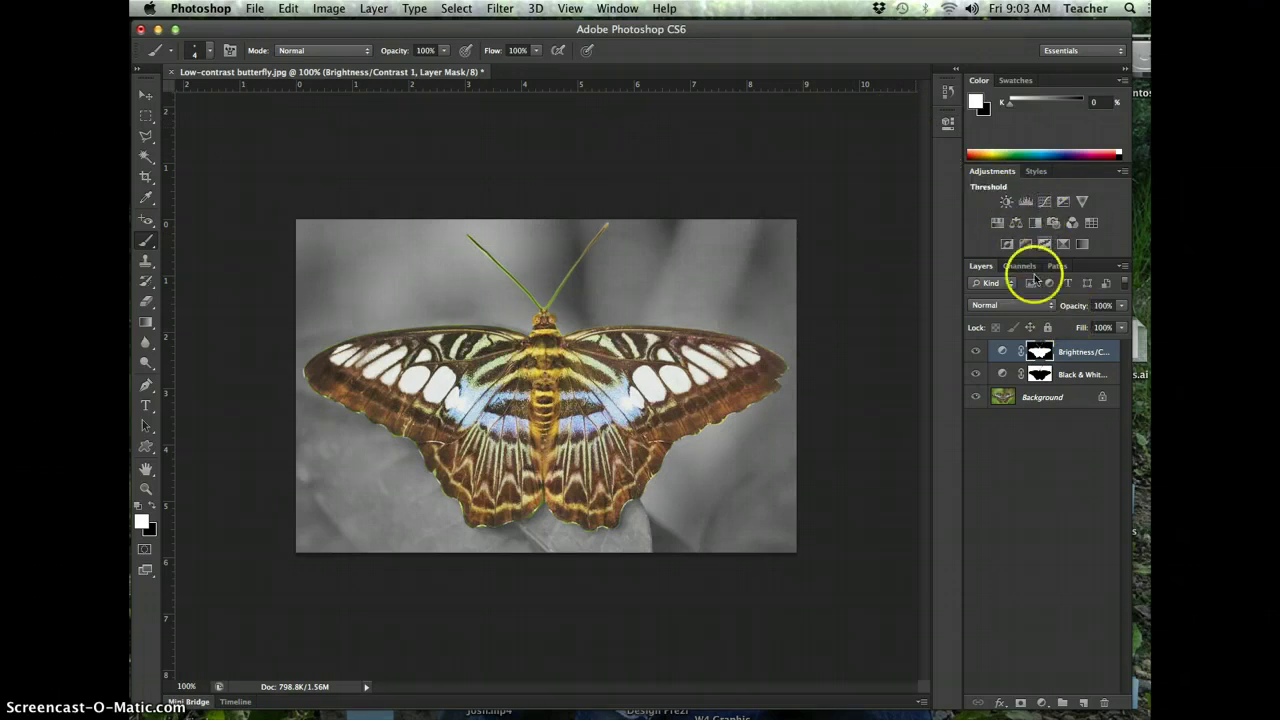
Load the Brightness/Contrast layer's mask as a selection and add a Levels adjustment with black input 51 and white input 241.
left_click(1040, 353, "super")
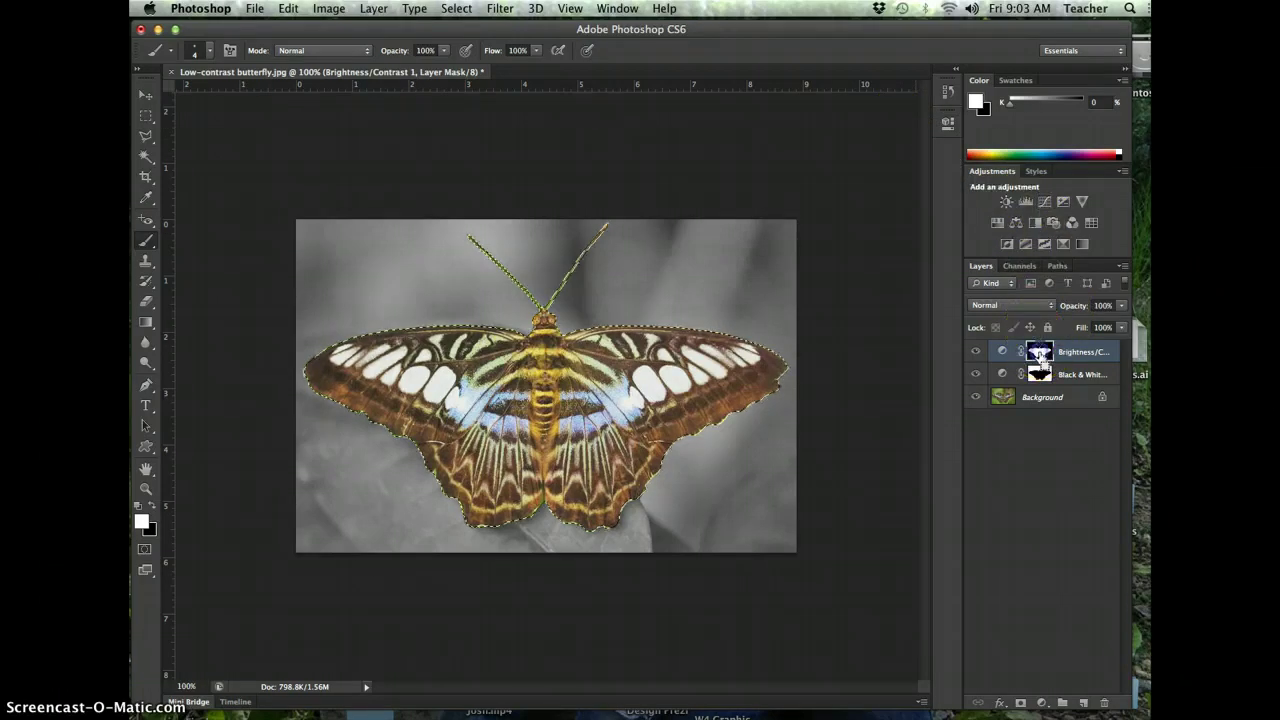
left_click(1018, 205)
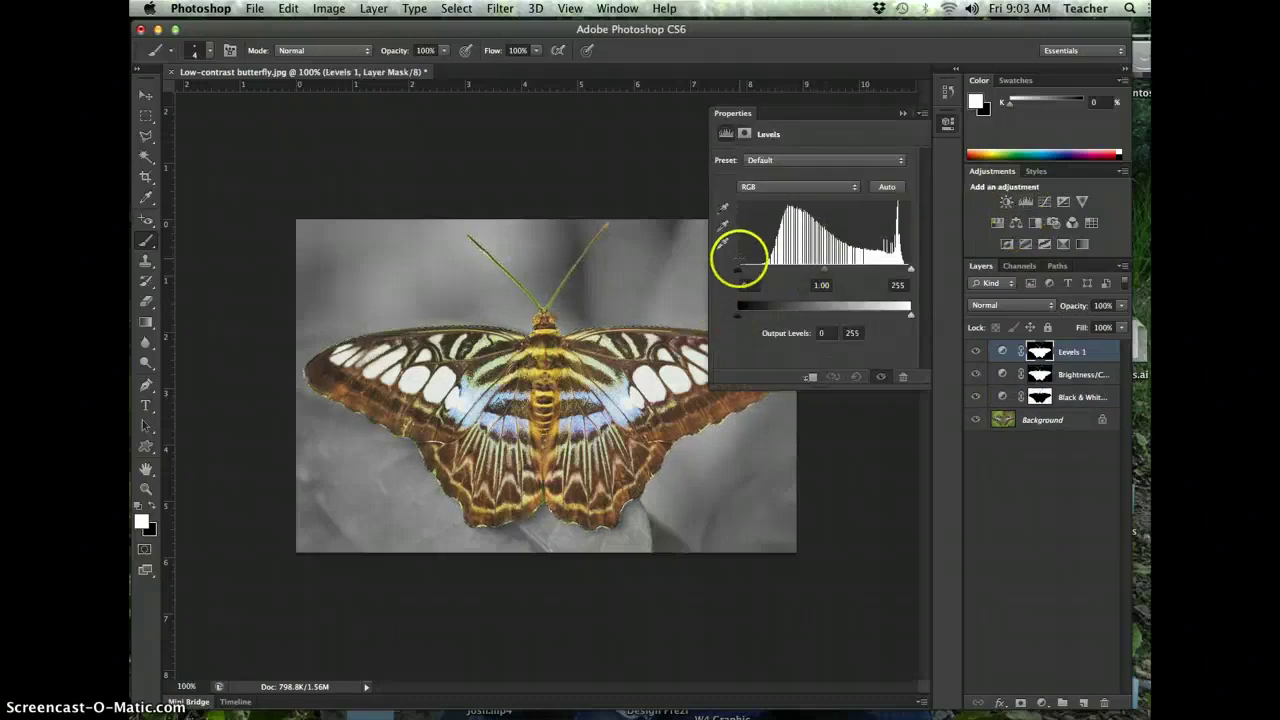
left_click_drag(739, 268, 762, 268)
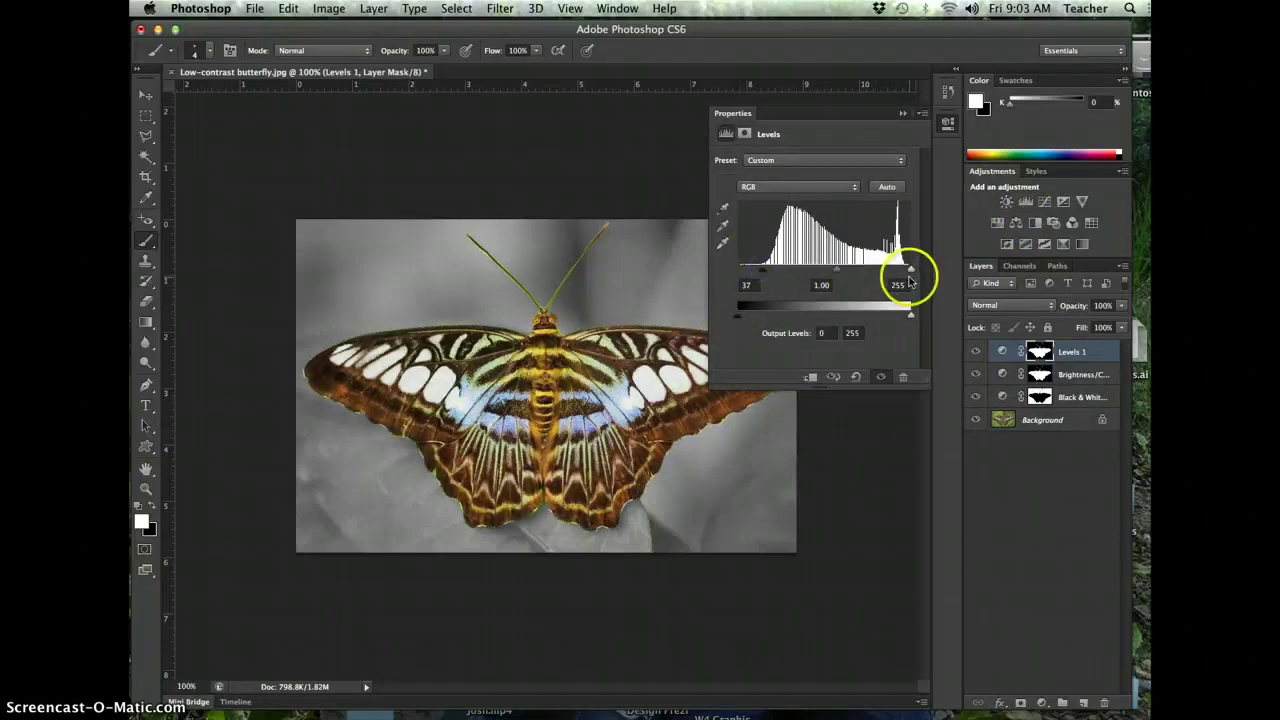
left_click_drag(909, 269, 902, 273)
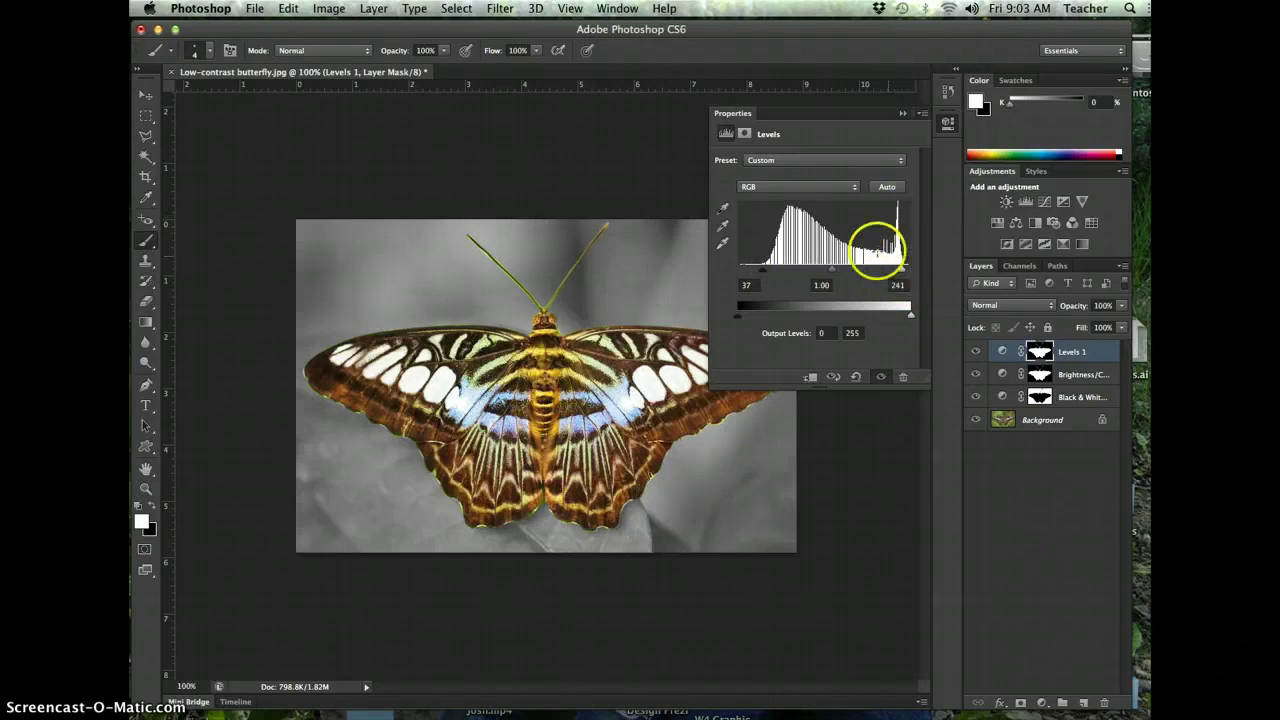
left_click_drag(763, 270, 771, 270)
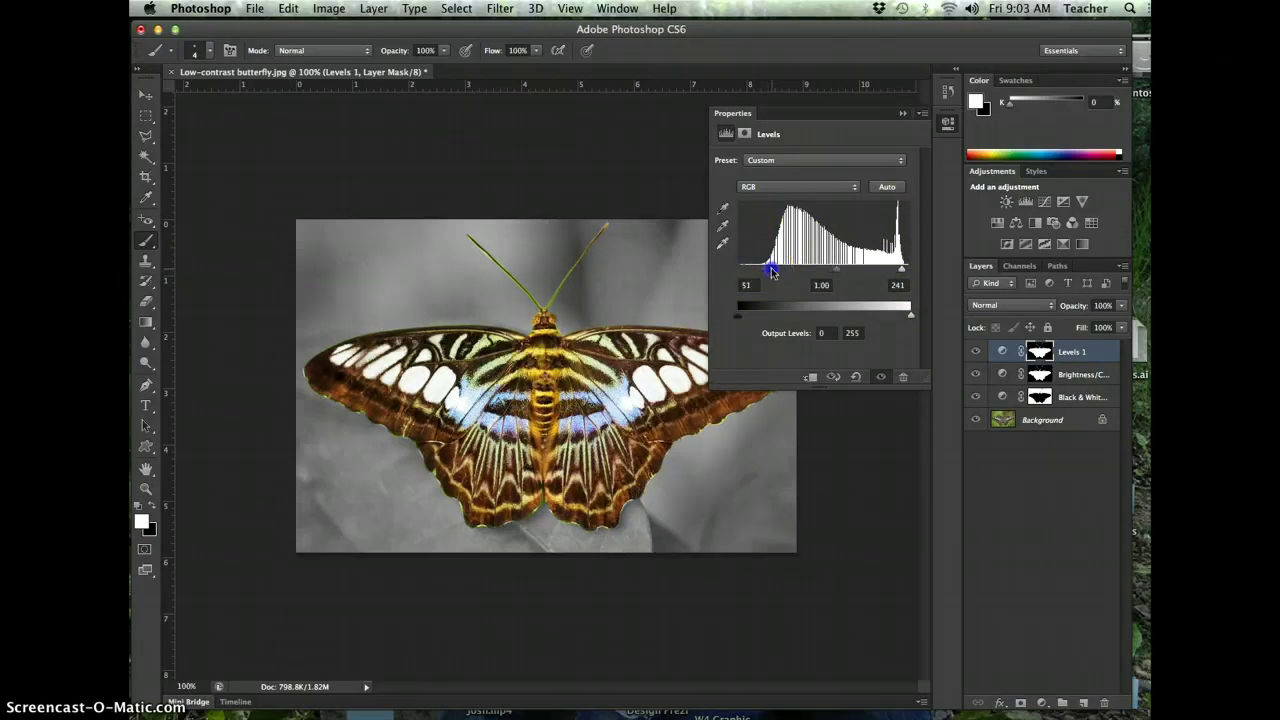
left_click(902, 114)
Toggle the visibility of the Levels, Brightness/Contrast and Black & White adjustment layers to compare each layer's effect on the image.
left_click(975, 351)
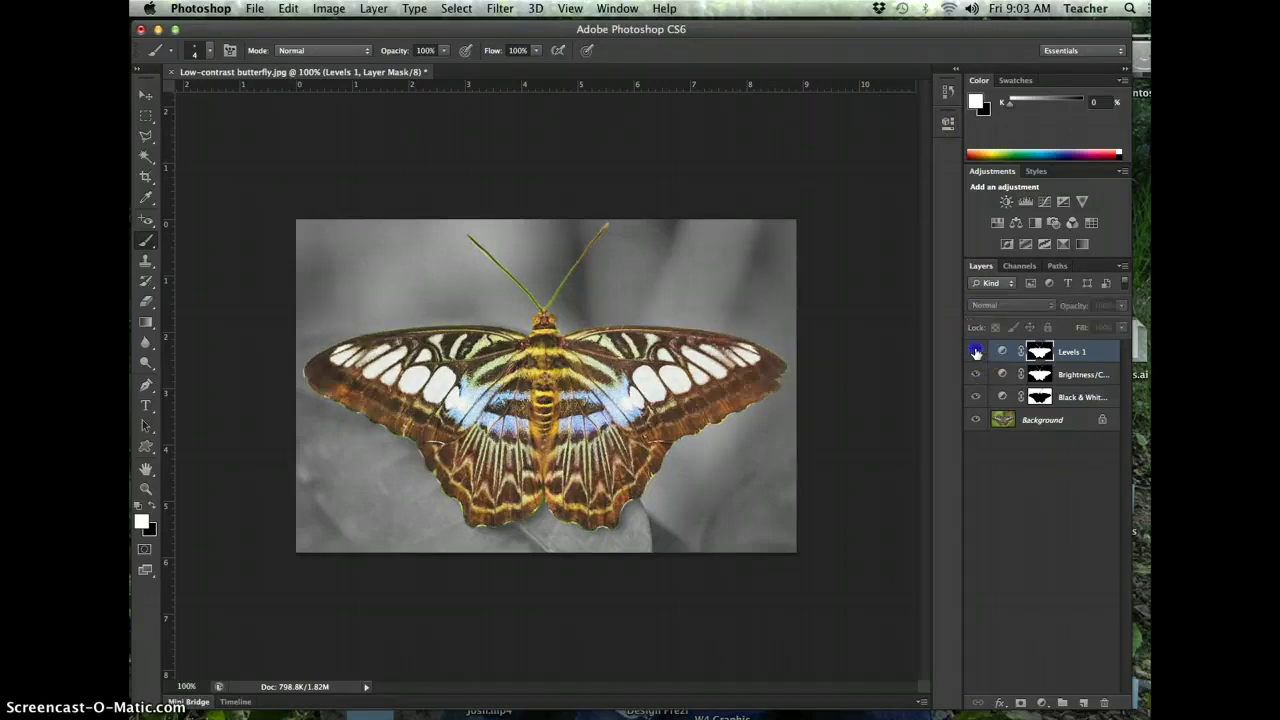
left_click(975, 351)
left_click(974, 375)
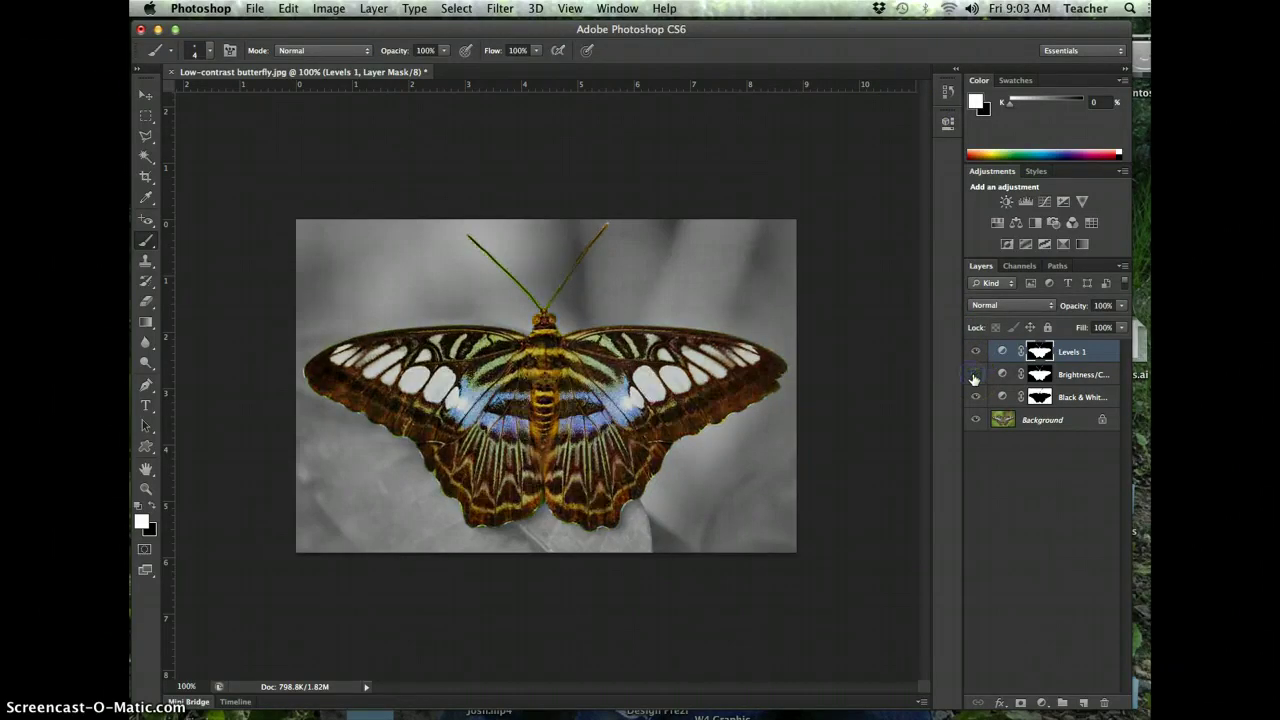
left_click(974, 375)
left_click(976, 397)
left_click(976, 397)
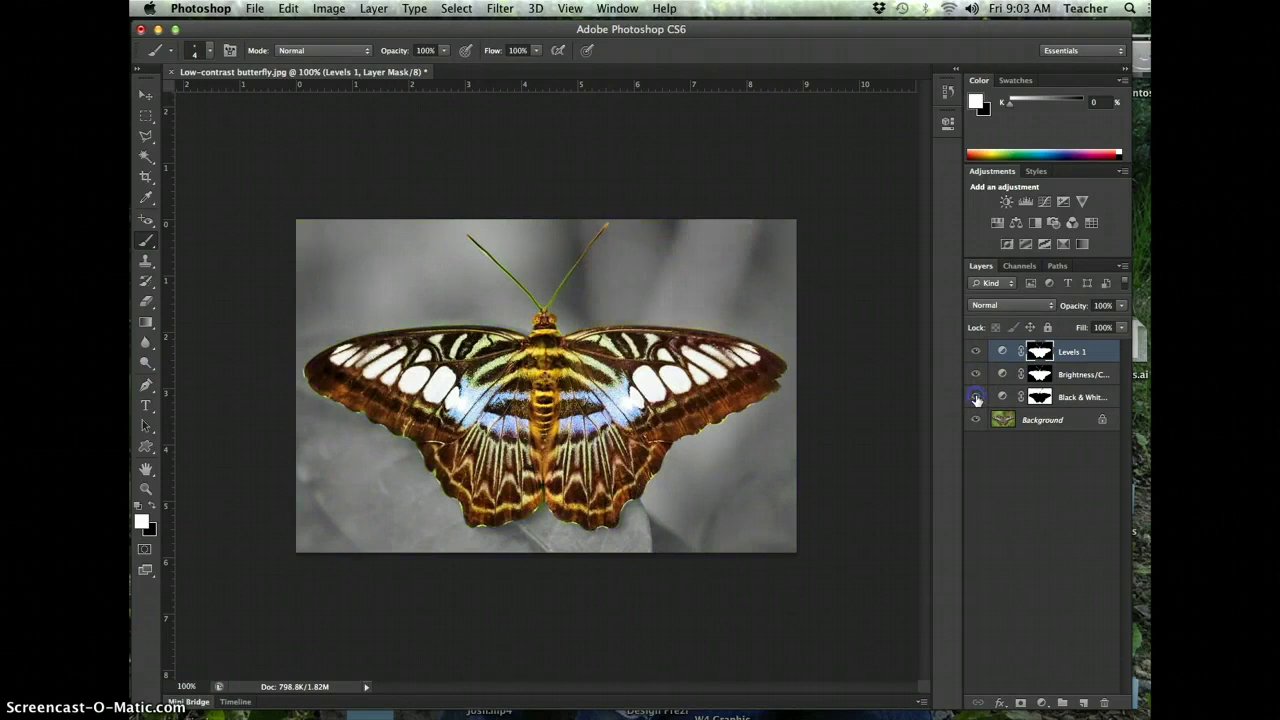
left_click(974, 375)
left_click(974, 375)
left_click(975, 351)
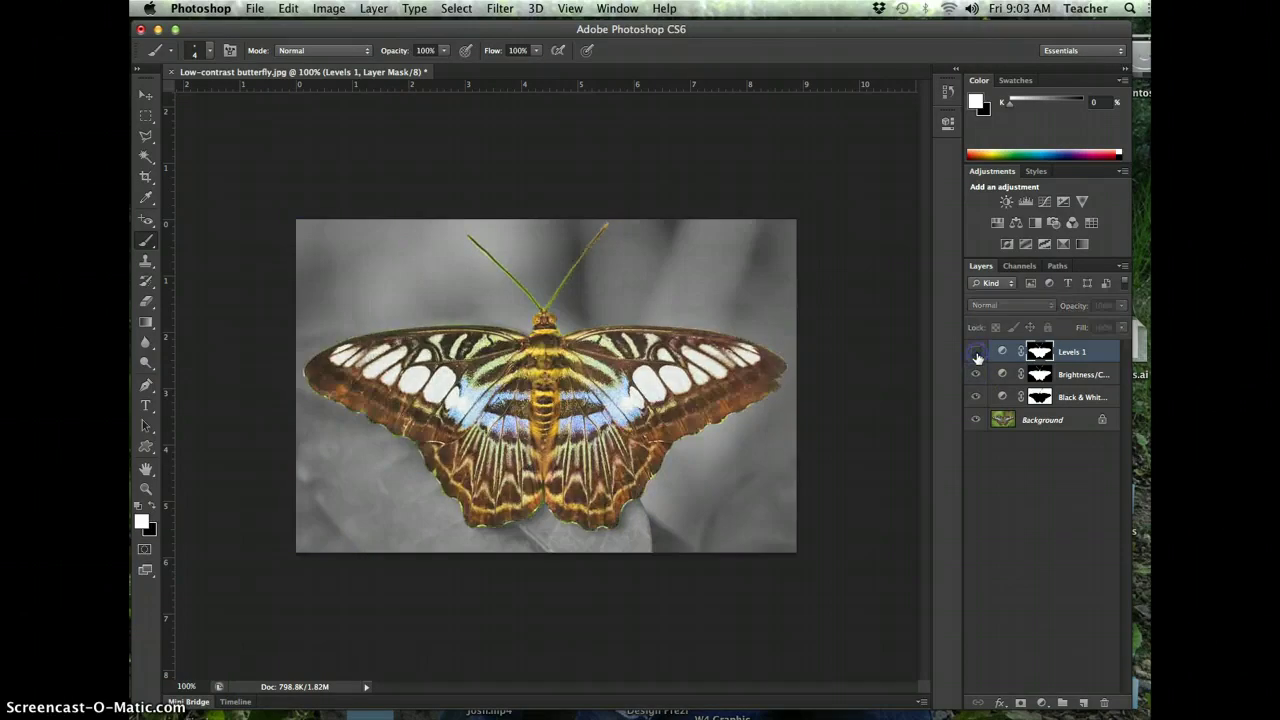
left_click(975, 351)
left_click(975, 373)
left_click(975, 373)
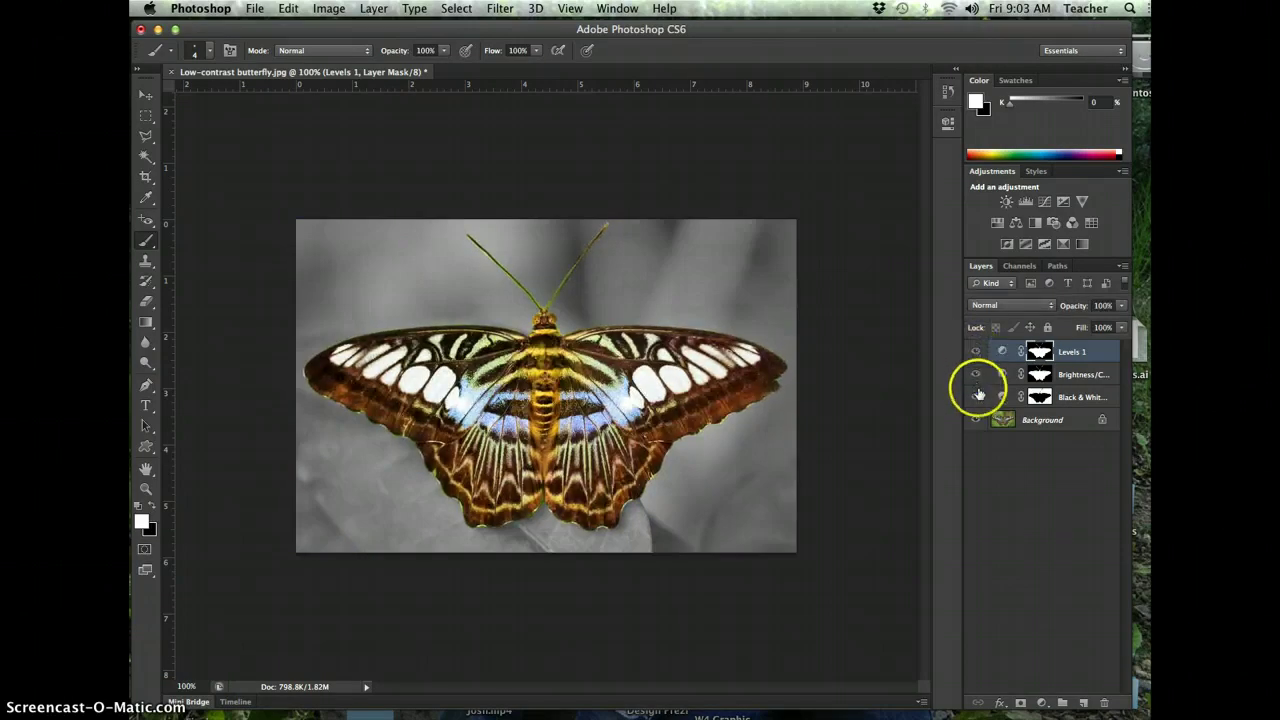
left_click(976, 397)
left_click(976, 397)
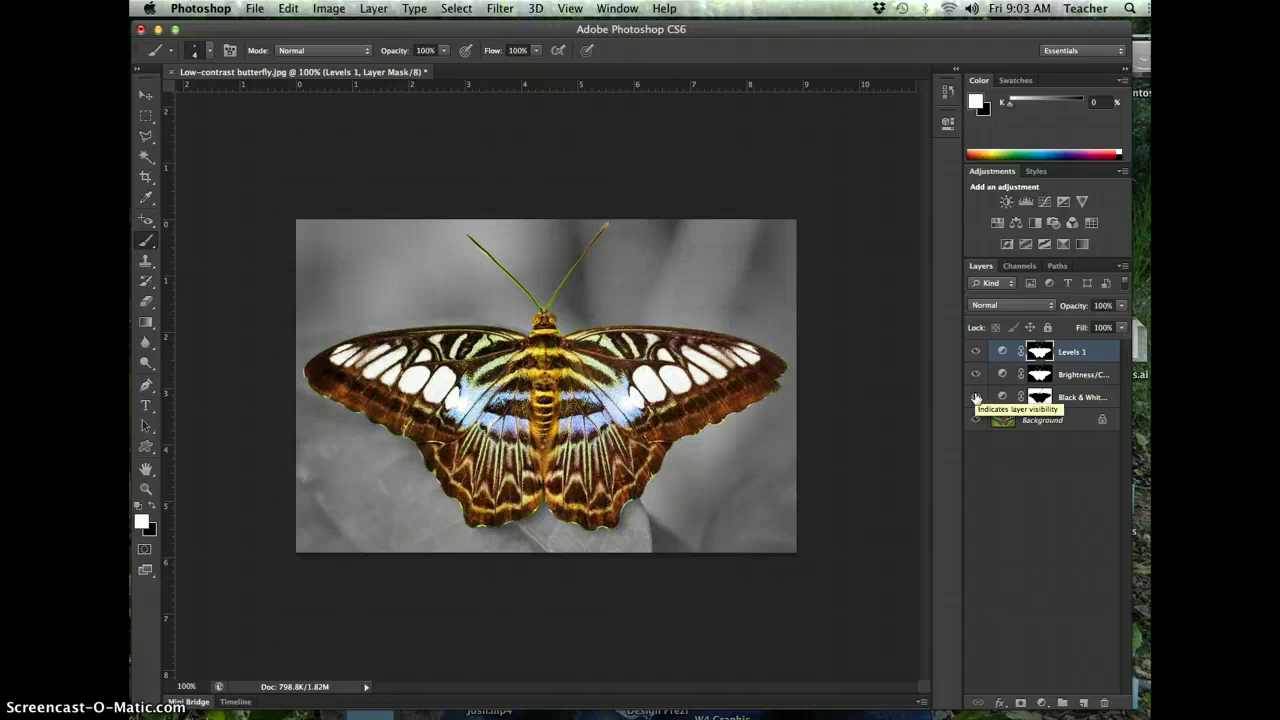
left_click(976, 397)
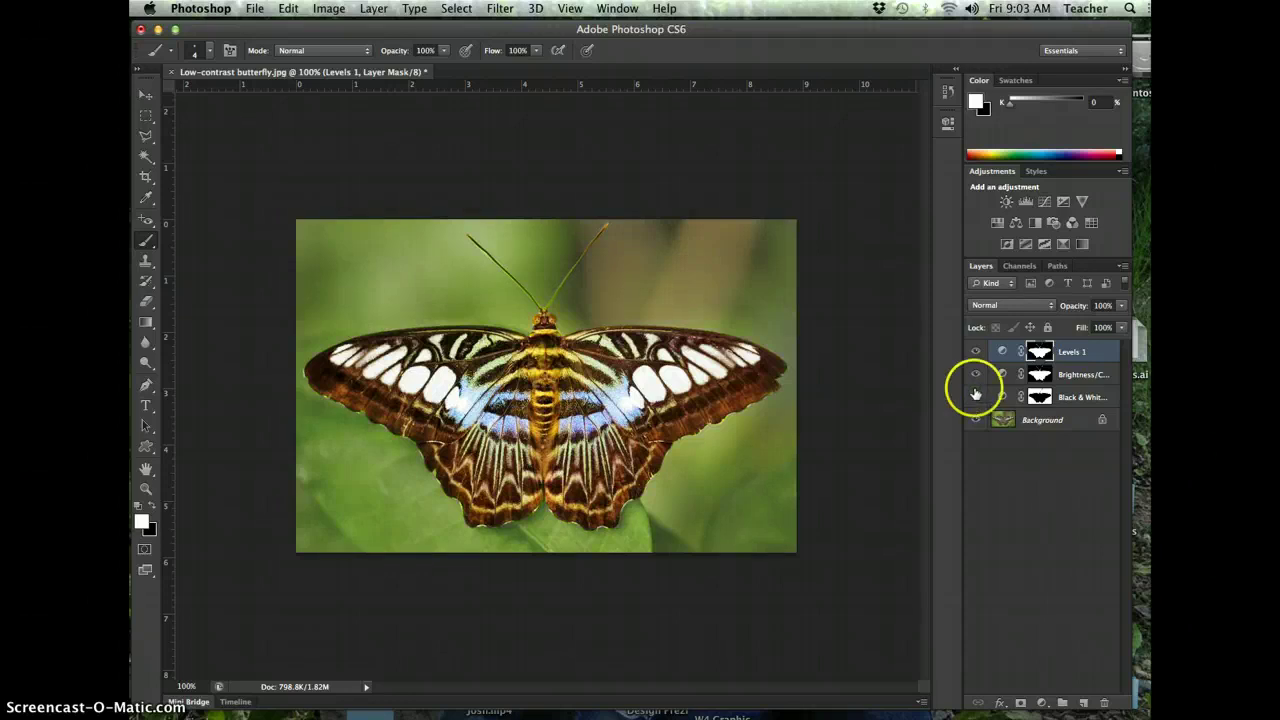
left_click(975, 373)
left_click(975, 373)
left_click(975, 397)
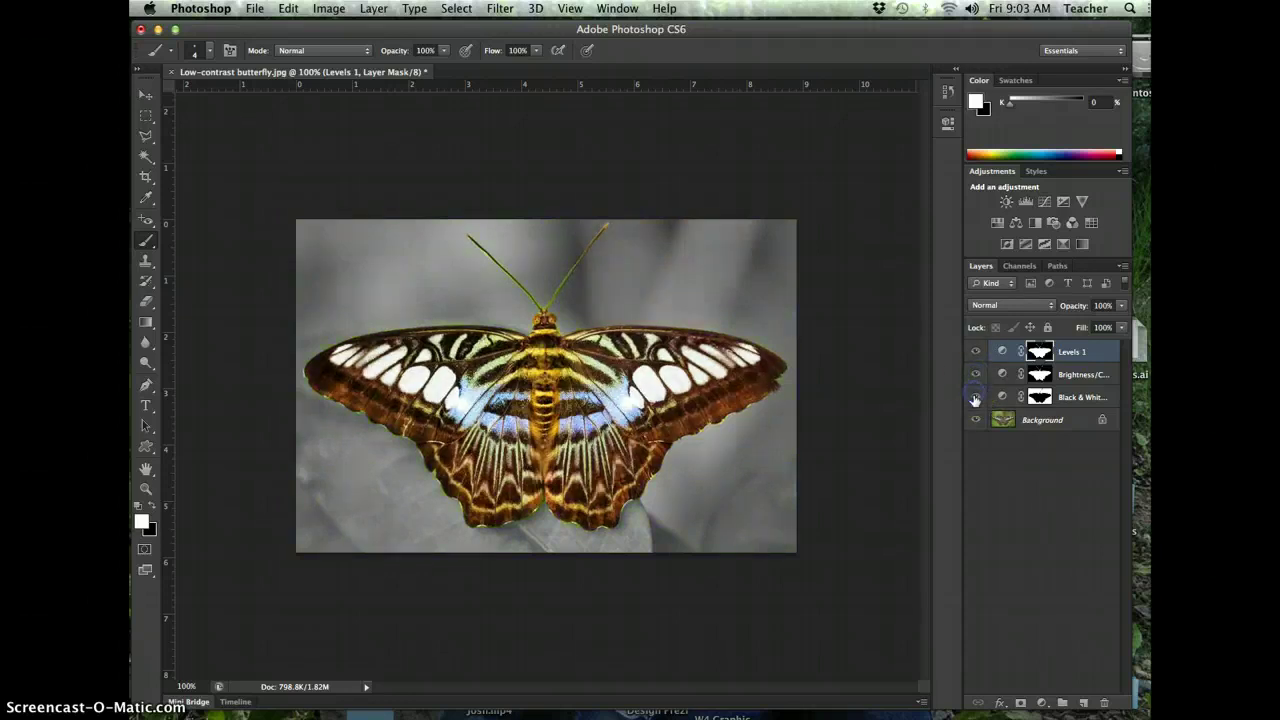
Hide the Black & White adjustment layer and delete it so the background regains its colour.
left_click(975, 398)
double_click(1066, 400)
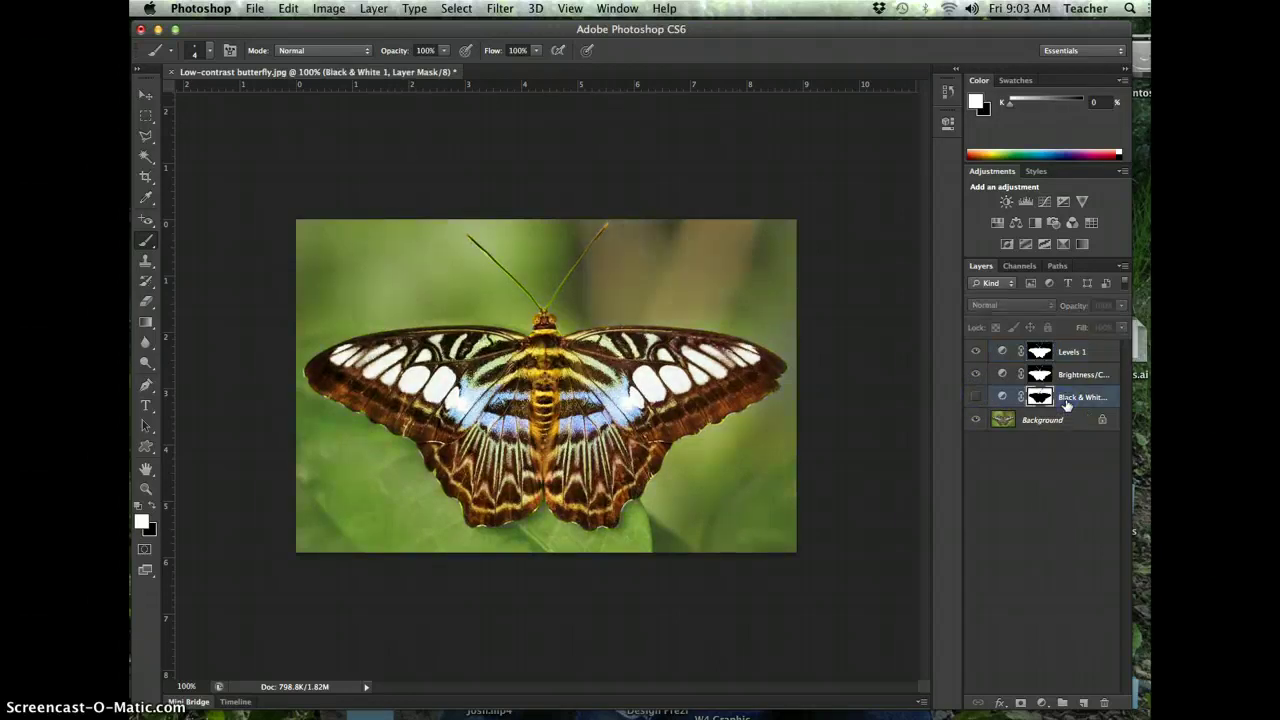
key("Delete")
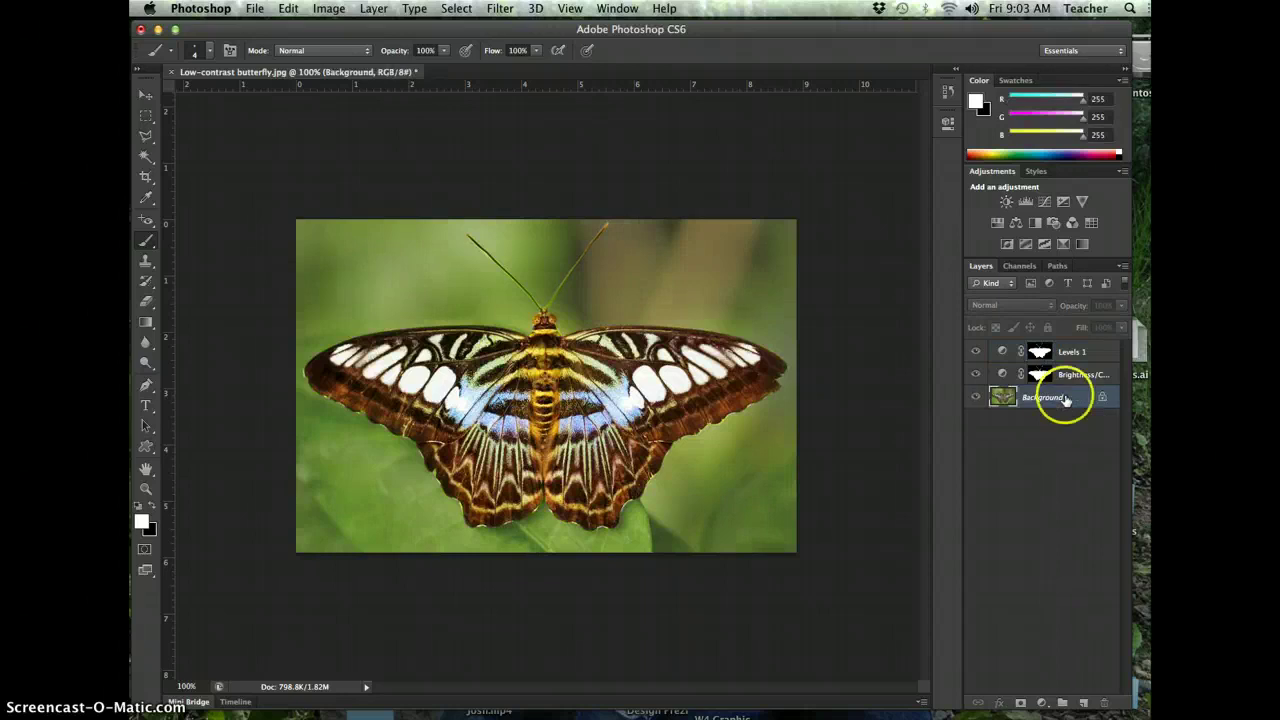
Compare the butterfly with and without the masked Levels and Brightness/Contrast layers, leaving both layers visible.
left_click(974, 372)
left_click(976, 354)
left_click(977, 353)
left_click(979, 352)
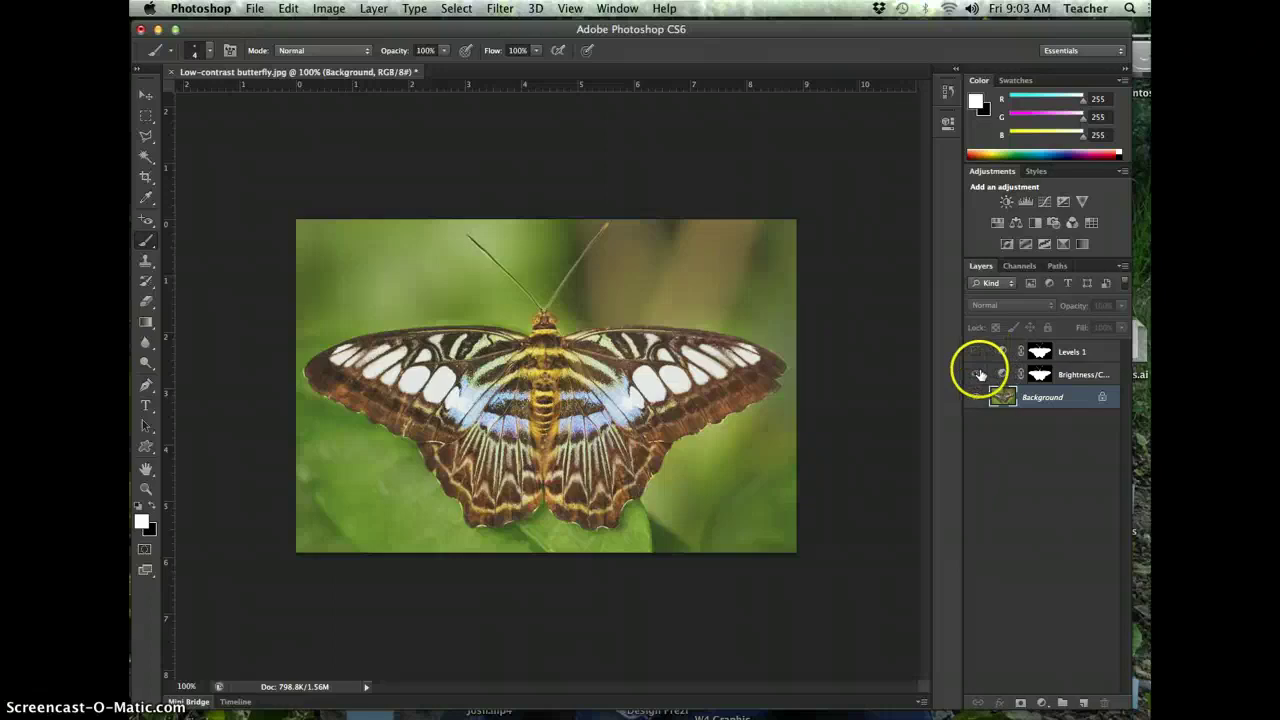
left_click(978, 374)
left_click(978, 374)
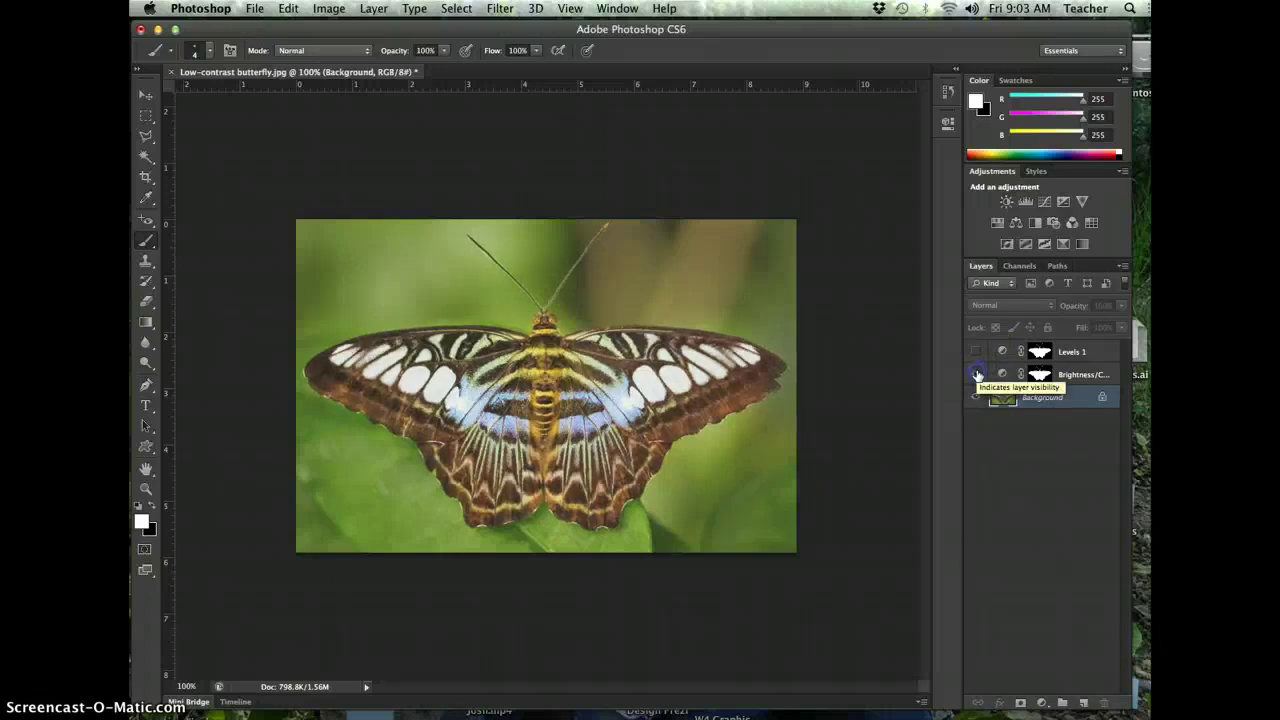
left_click(977, 351)
left_click(975, 374)
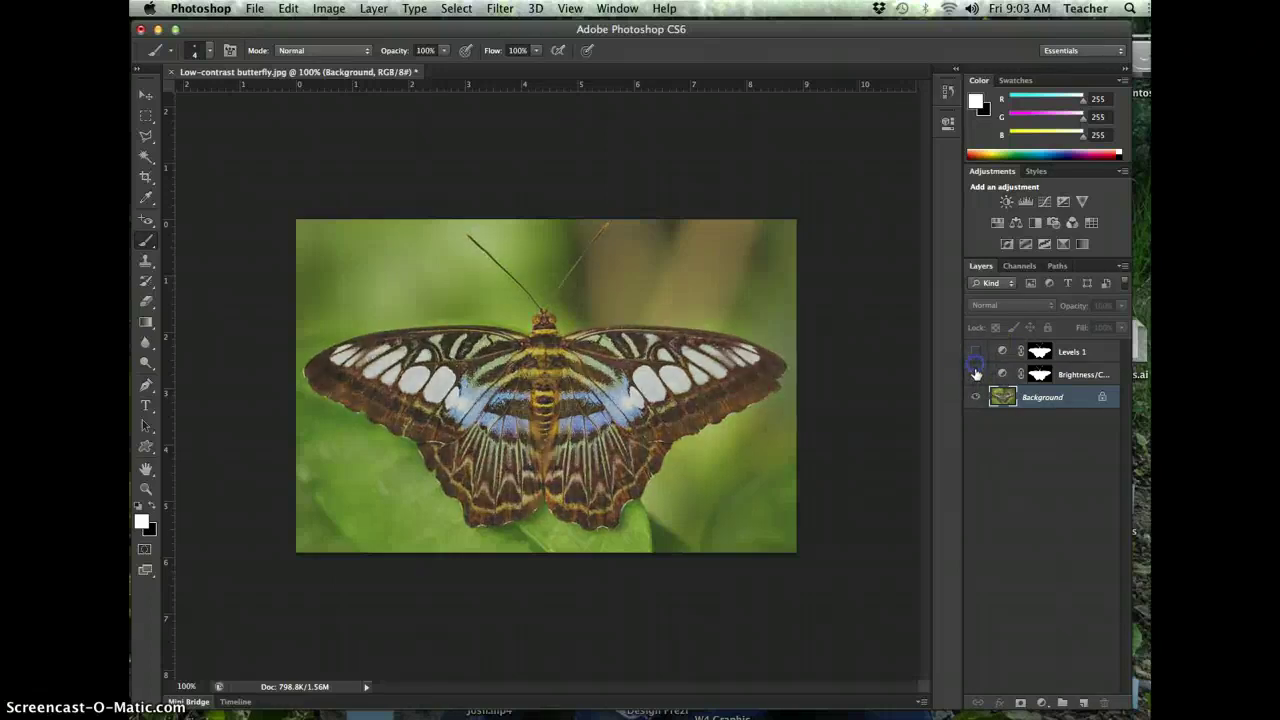
left_click(975, 374)
left_click(975, 374)
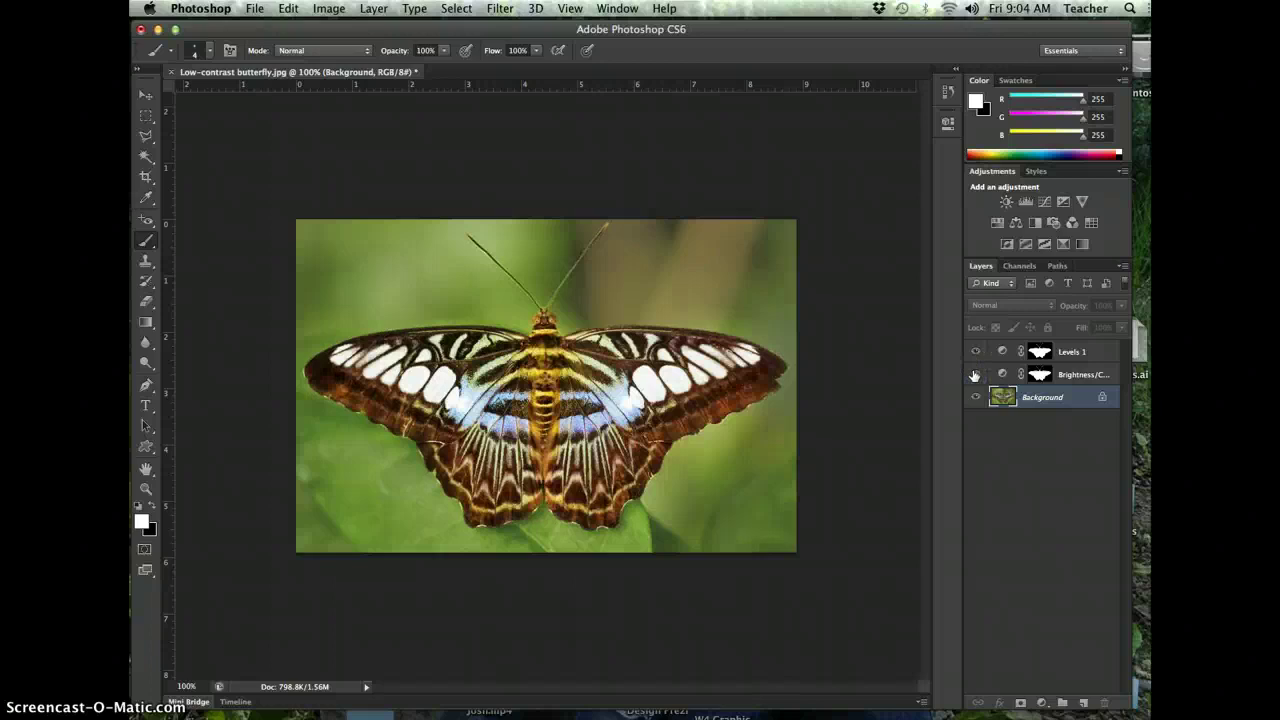
Add an unmasked Brightness/Contrast layer directly above the background with Brightness 18 and Contrast 30, and compare the image with and without it.
left_click(1007, 202)
left_click_drag(817, 200, 840, 230)
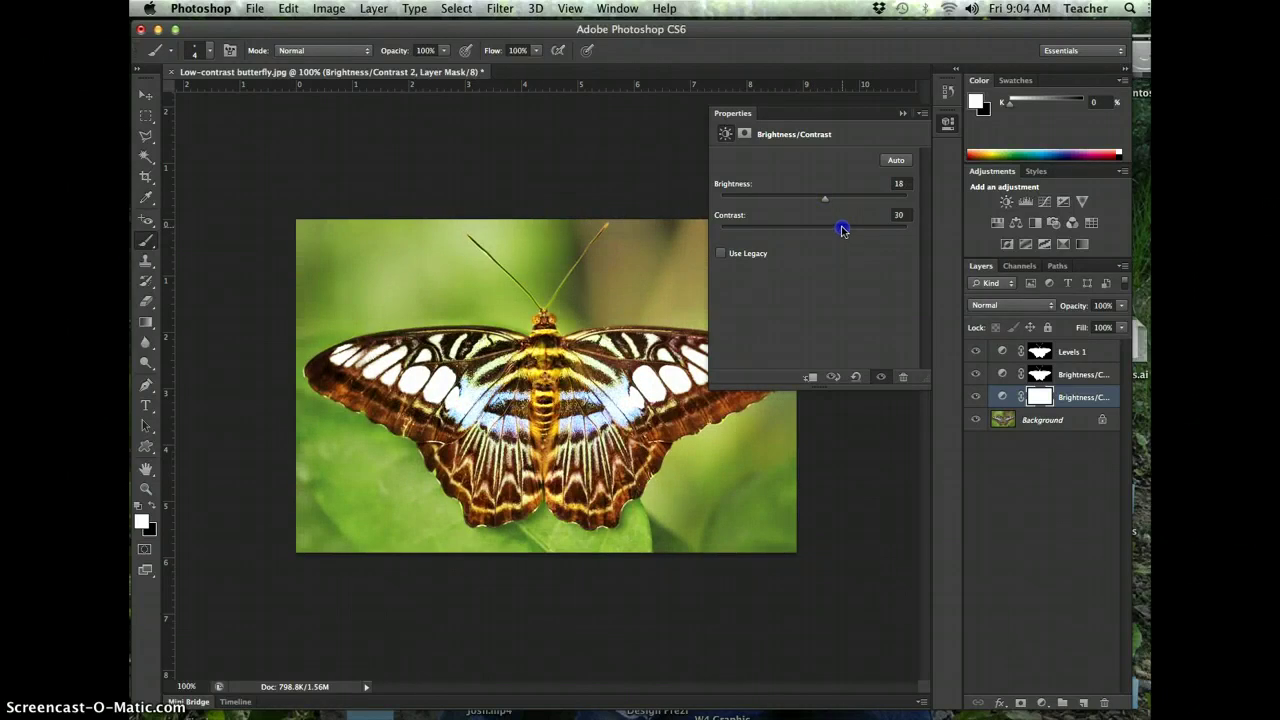
left_click(902, 113)
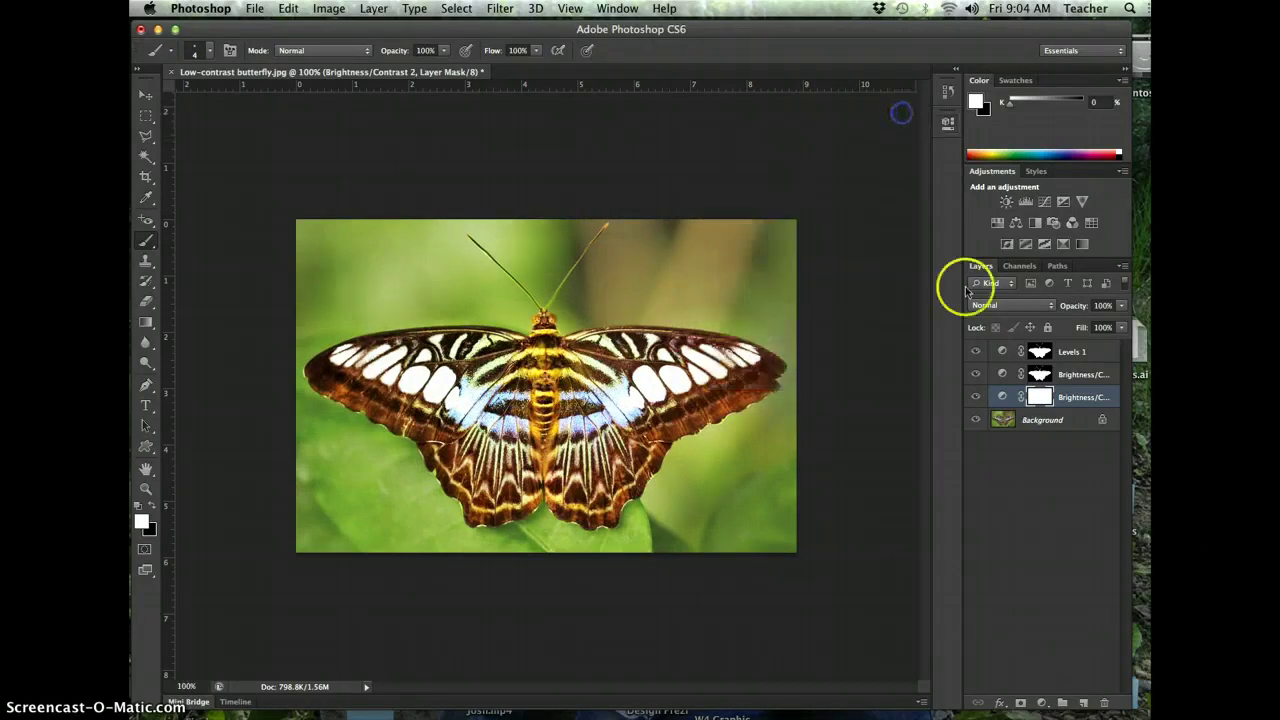
left_click(977, 397)
left_click(977, 397)
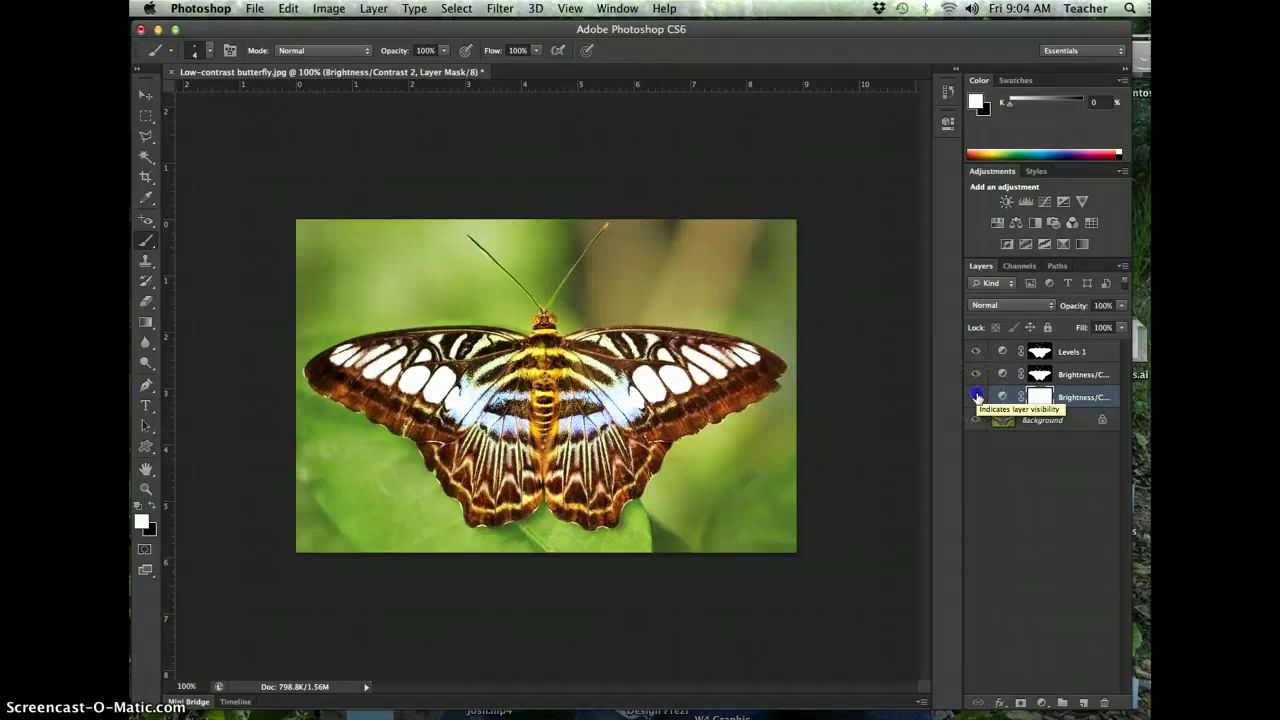
left_click(977, 397)
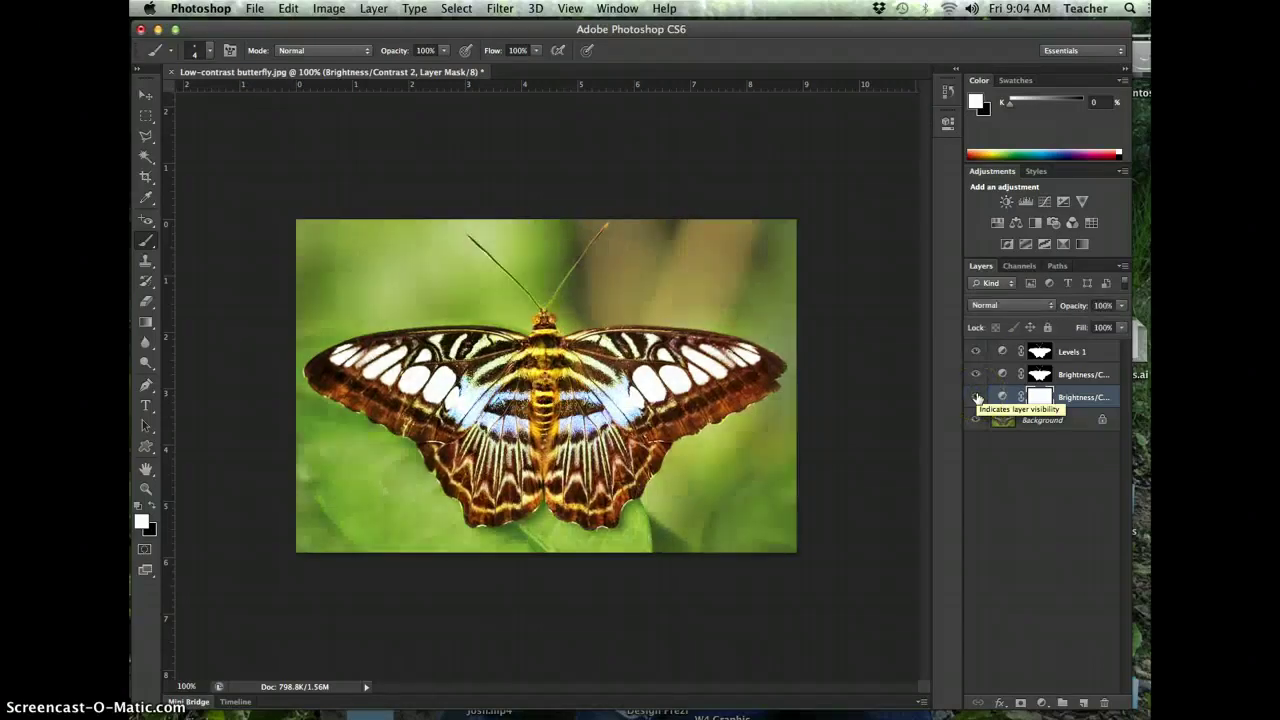